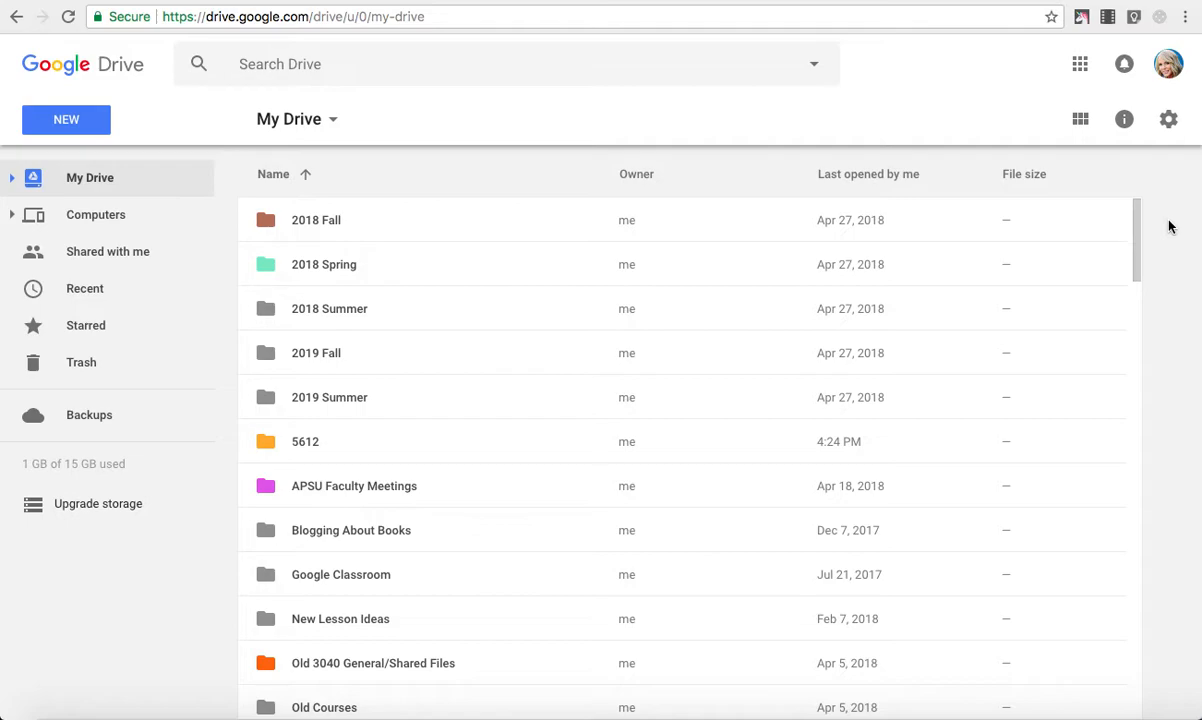
# Step: Preview the My Drive contents in grid view and return to list view
pyautogui.click(1080, 119)
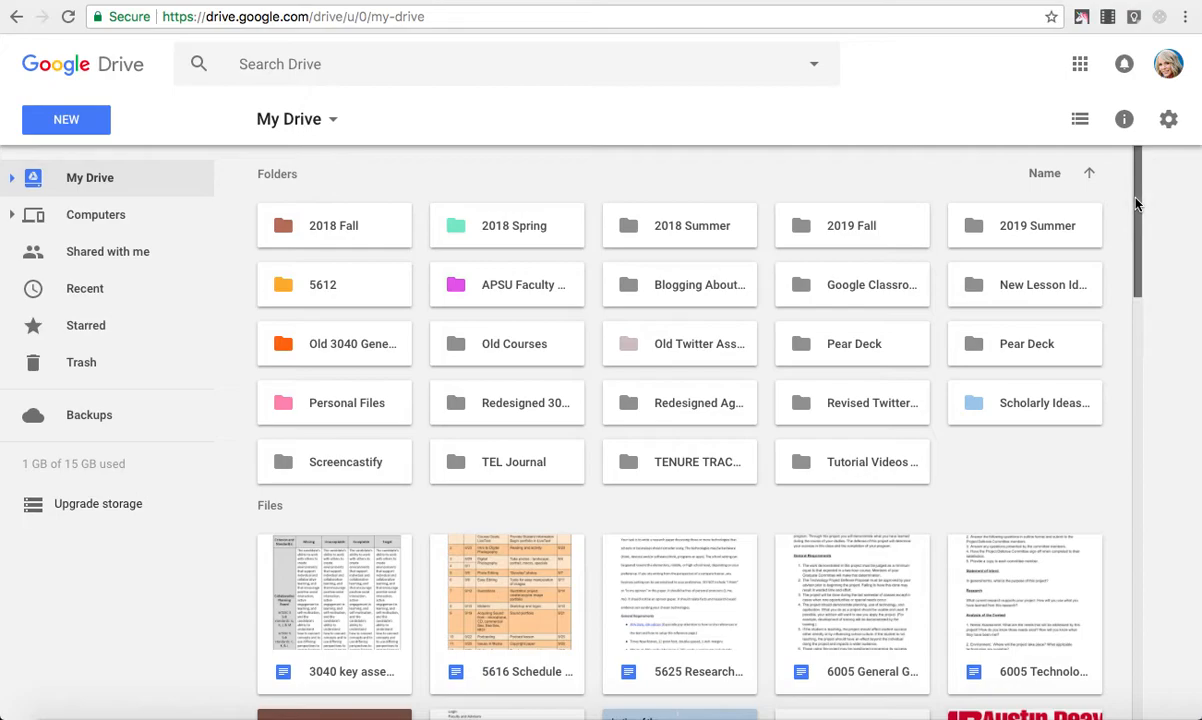
pyautogui.moveTo(1140, 250); pyautogui.dragTo(1145, 160)
pyautogui.click(1081, 121)
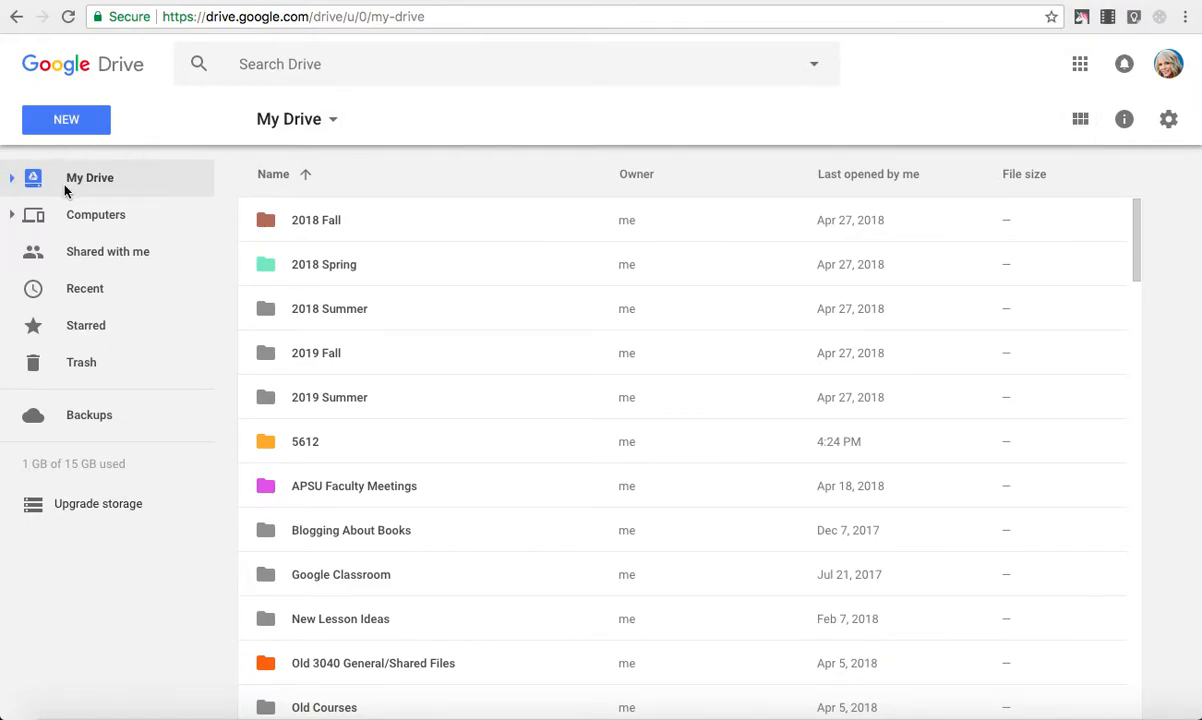
# Step: Expand the My Drive folder tree and look through its subfolders
pyautogui.click(12, 178)
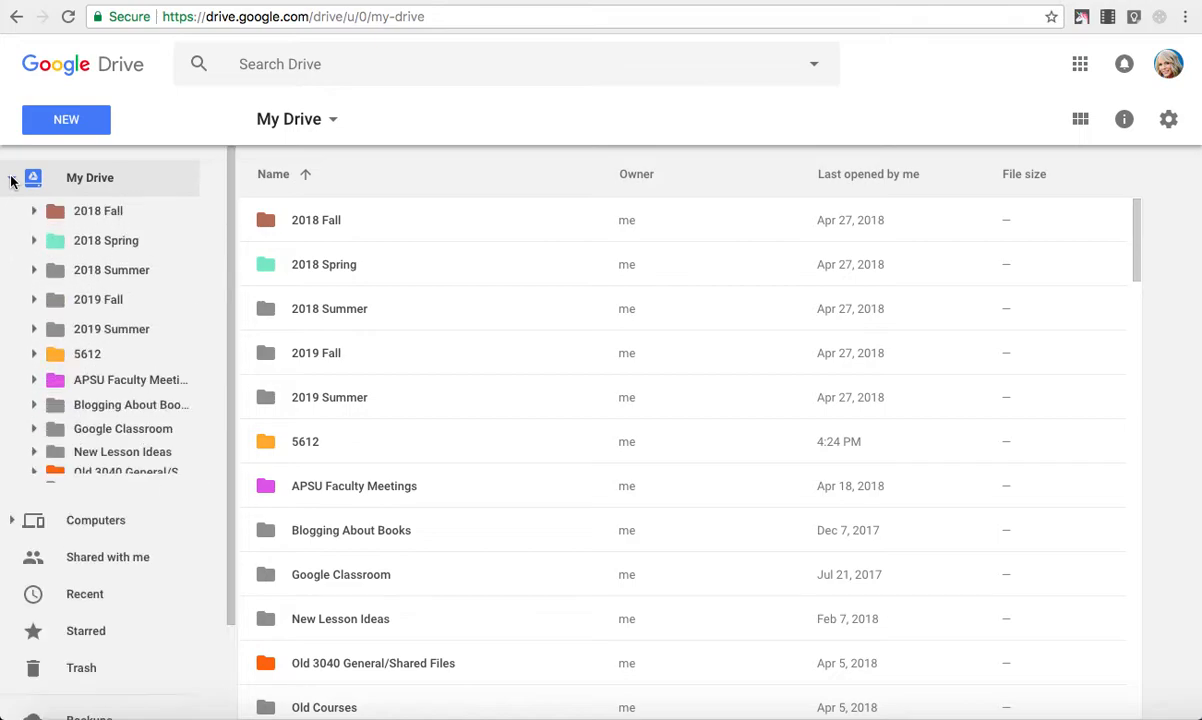
pyautogui.scroll(-5, 115, 268)
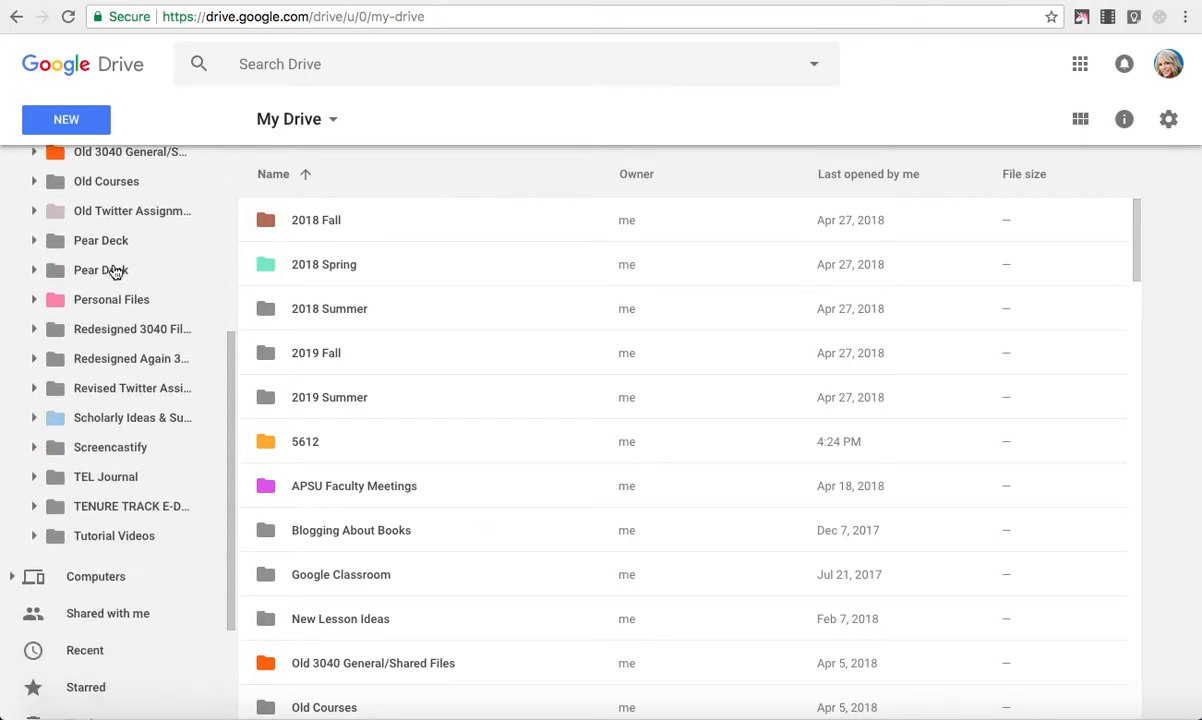
pyautogui.scroll(5, 113, 485)
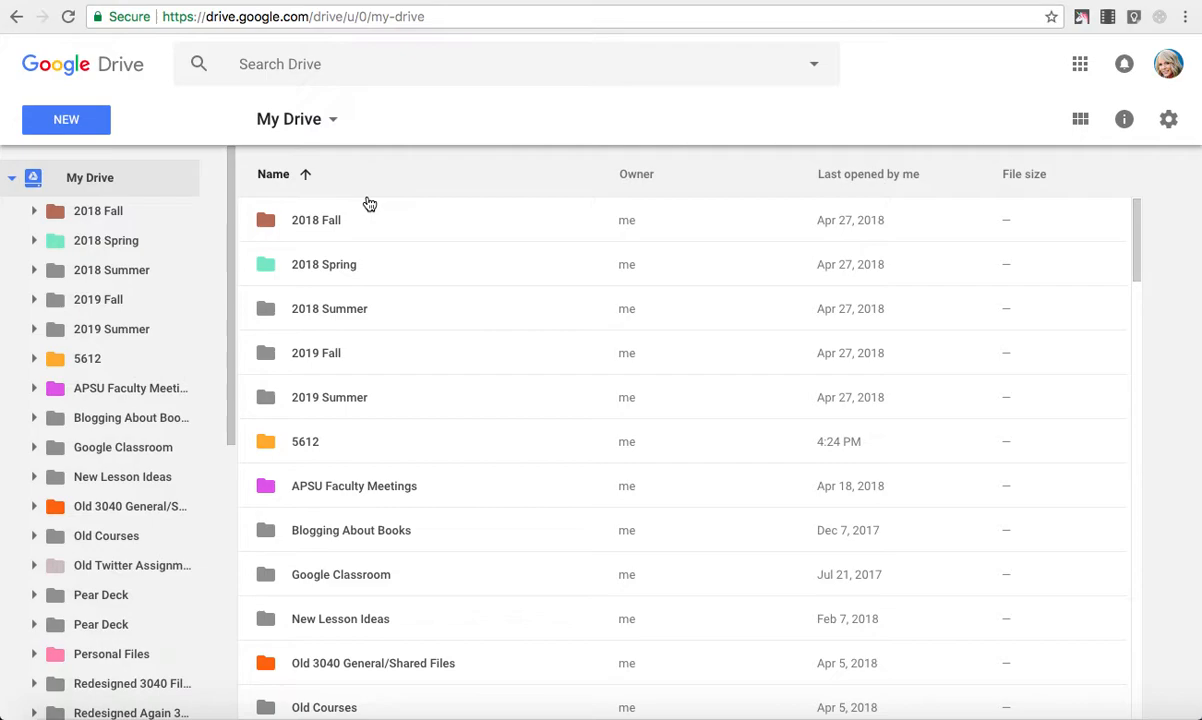
# Step: Create a new folder named "Example" in My Drive
pyautogui.click(68, 120)
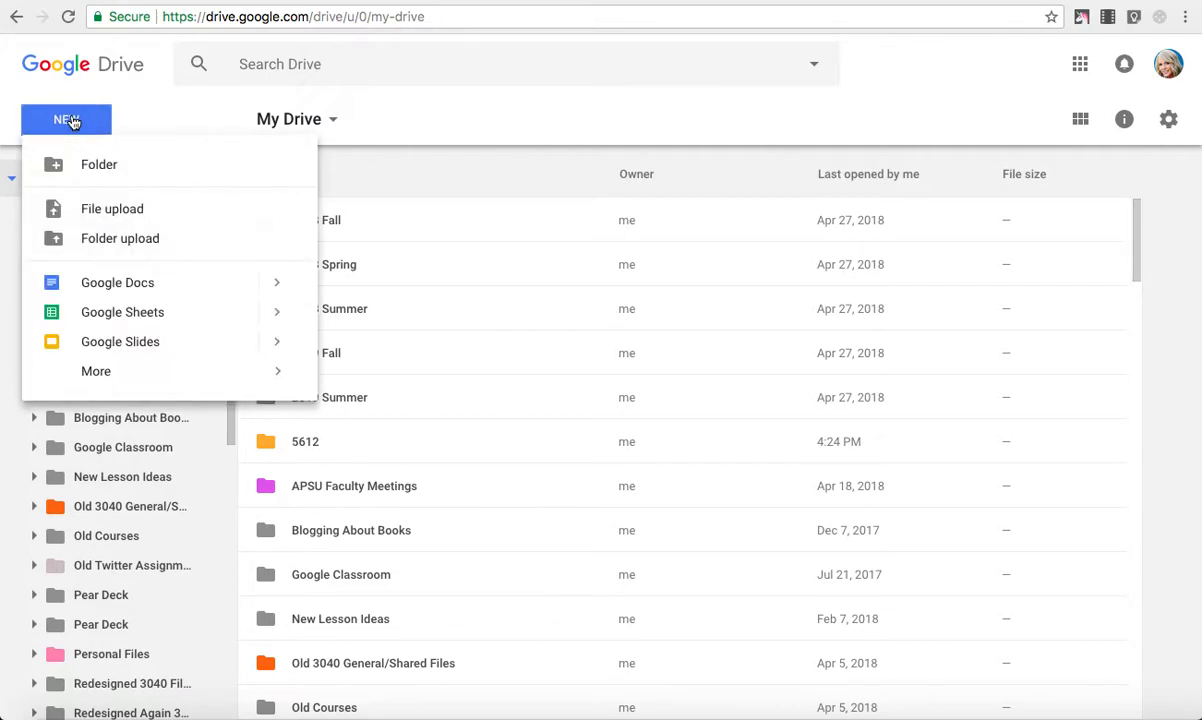
pyautogui.click(98, 165)
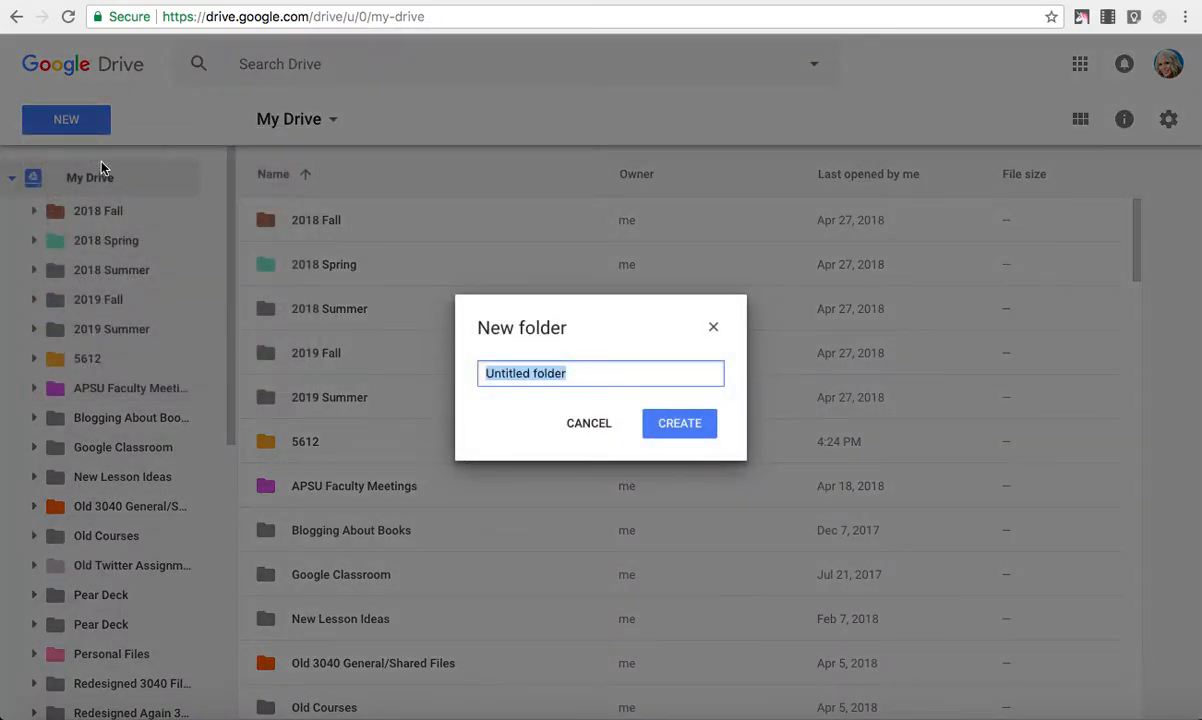
pyautogui.write('Example')
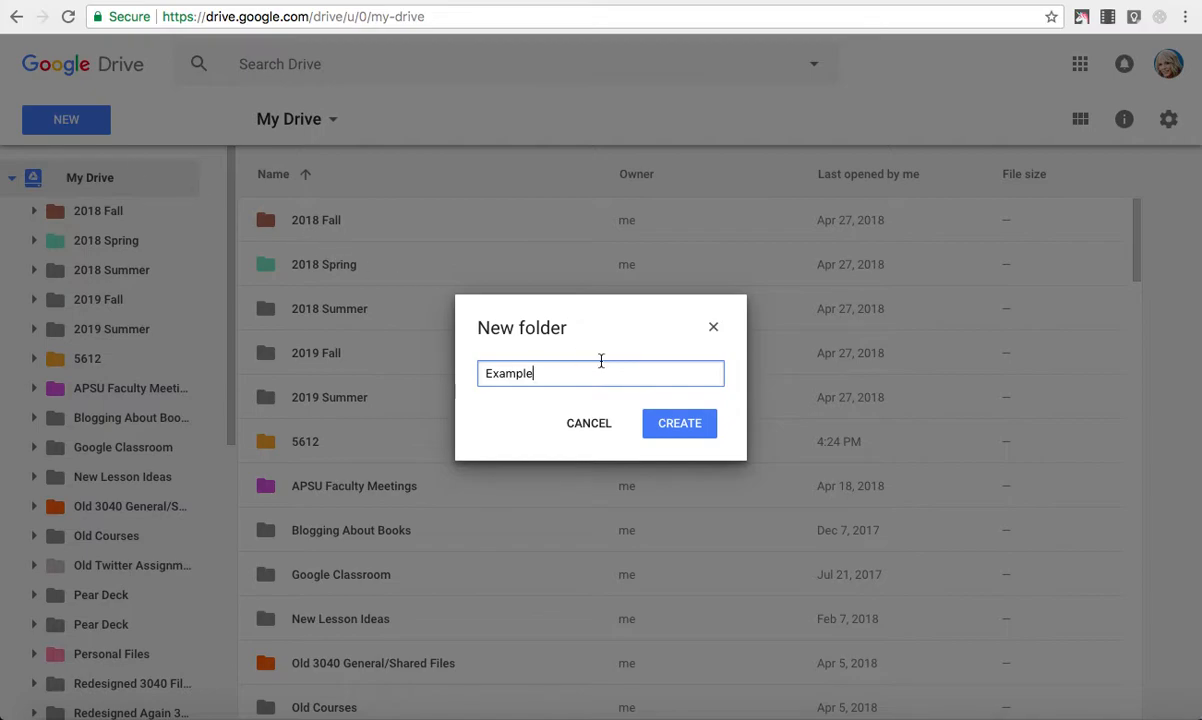
pyautogui.click(679, 424)
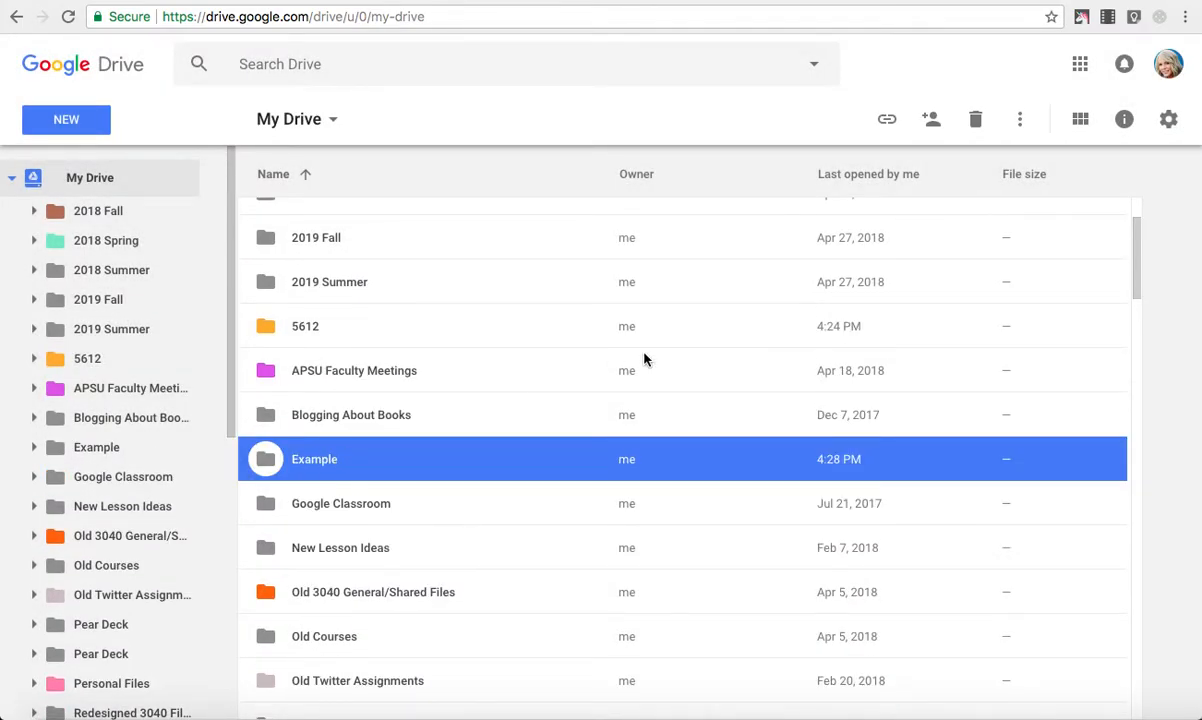
# Step: Change the color of the Example folder to the light orange used by the 5612 folder
pyautogui.click(1022, 127)
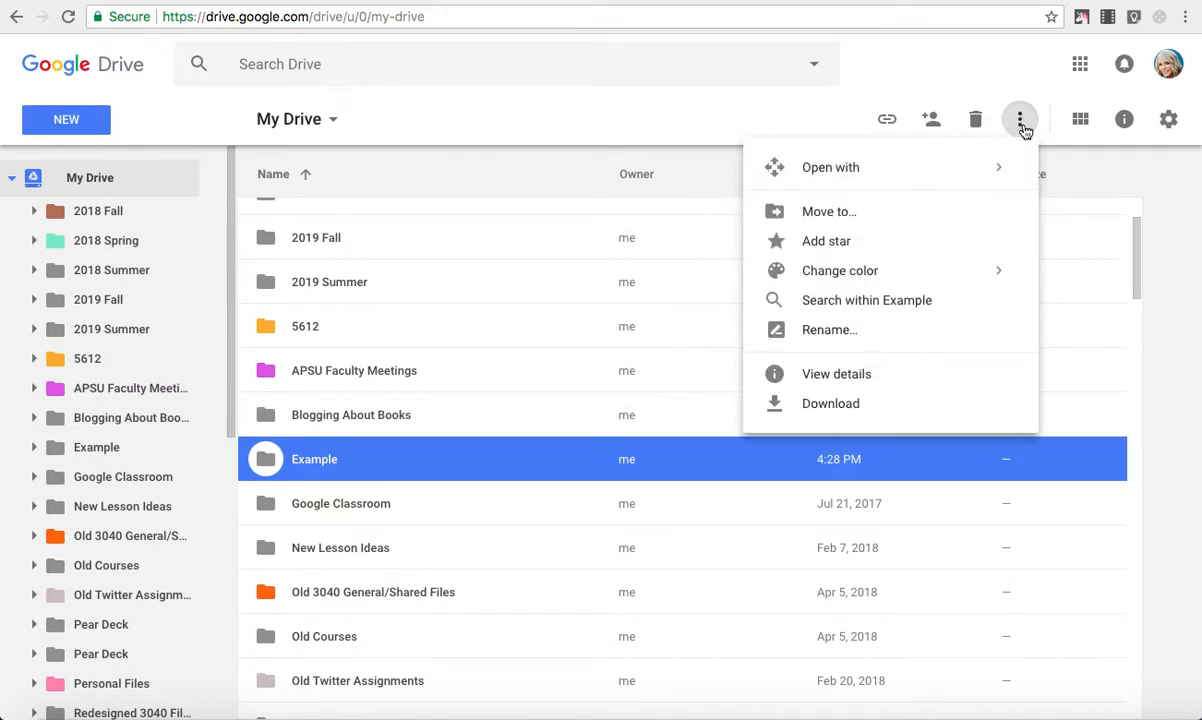
pyautogui.moveTo(999, 277)
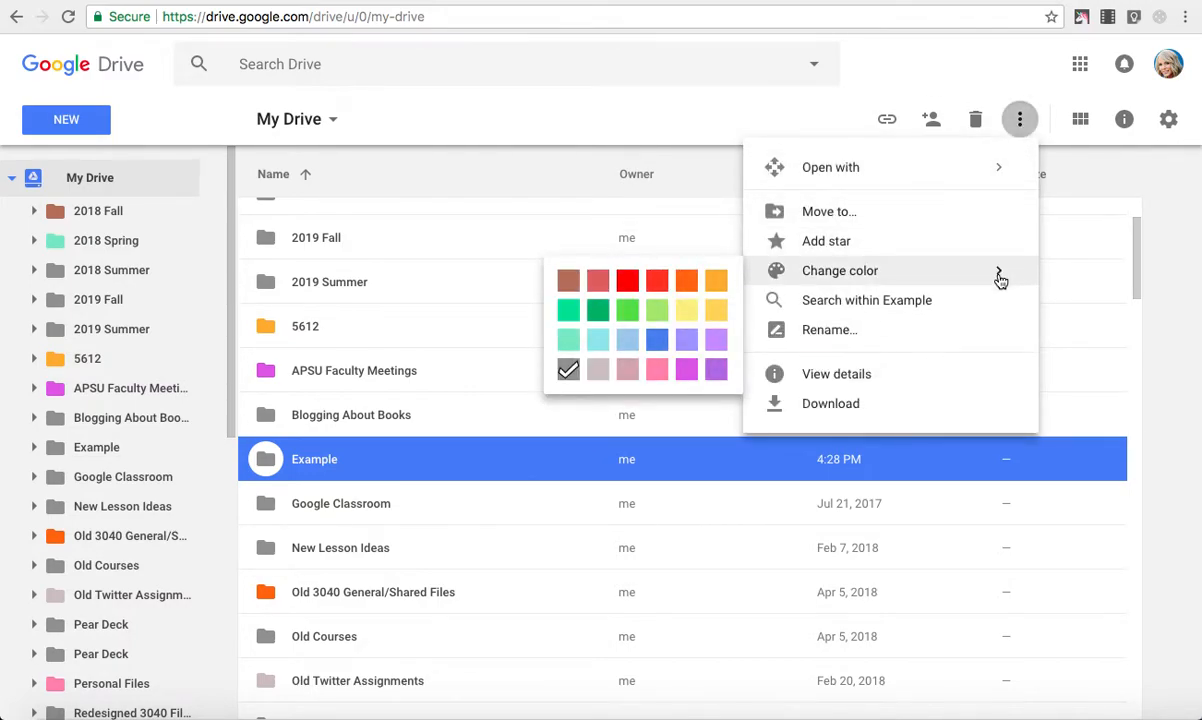
pyautogui.click(716, 281)
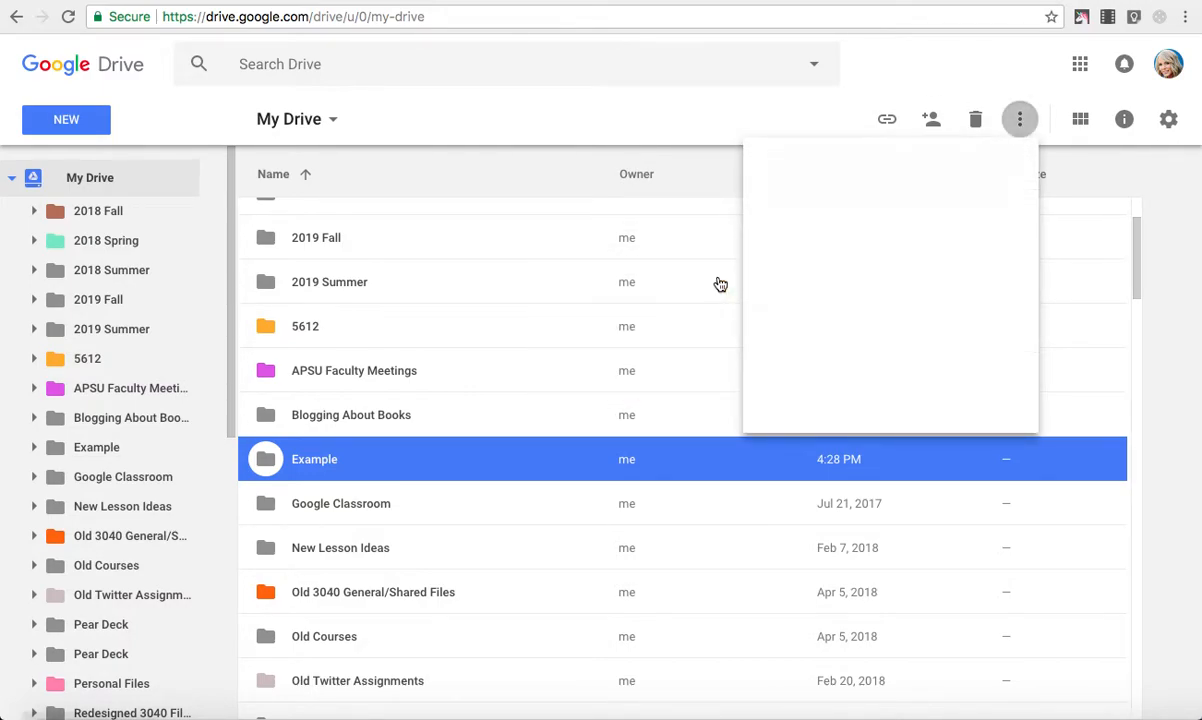
# Step: Rename the Example folder to "Example Folder"
pyautogui.rightClick(322, 462)
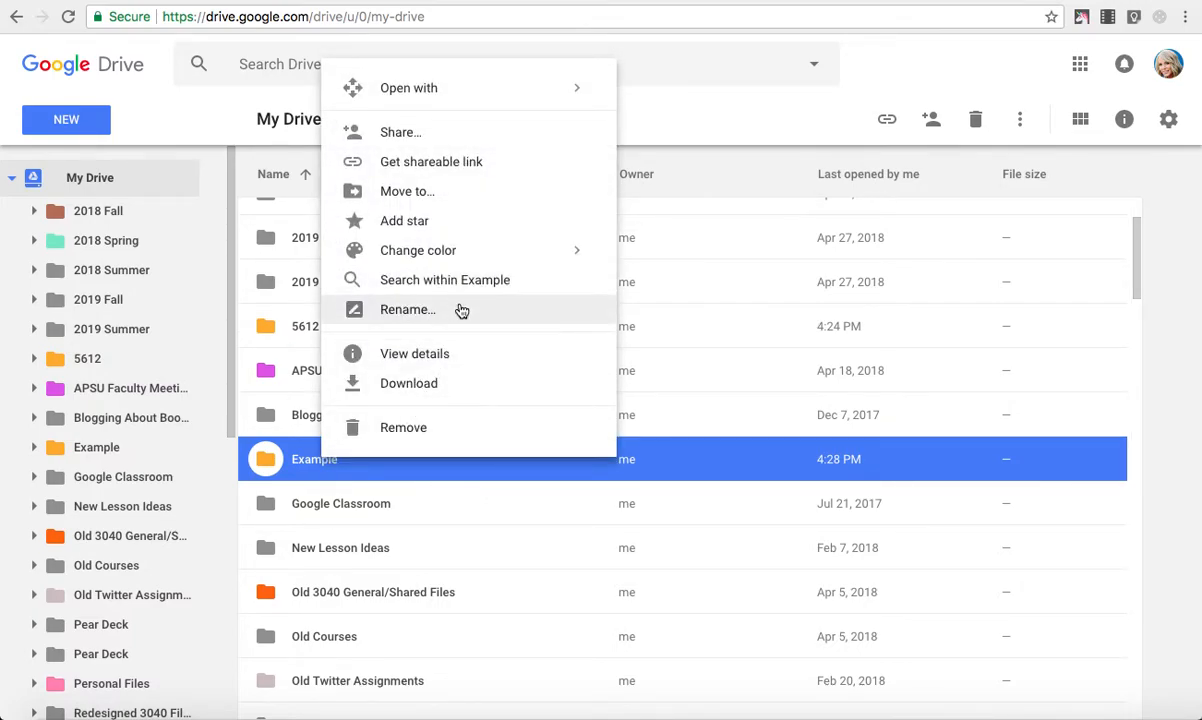
pyautogui.click(459, 310)
pyautogui.click(547, 390)
pyautogui.write('Folder')
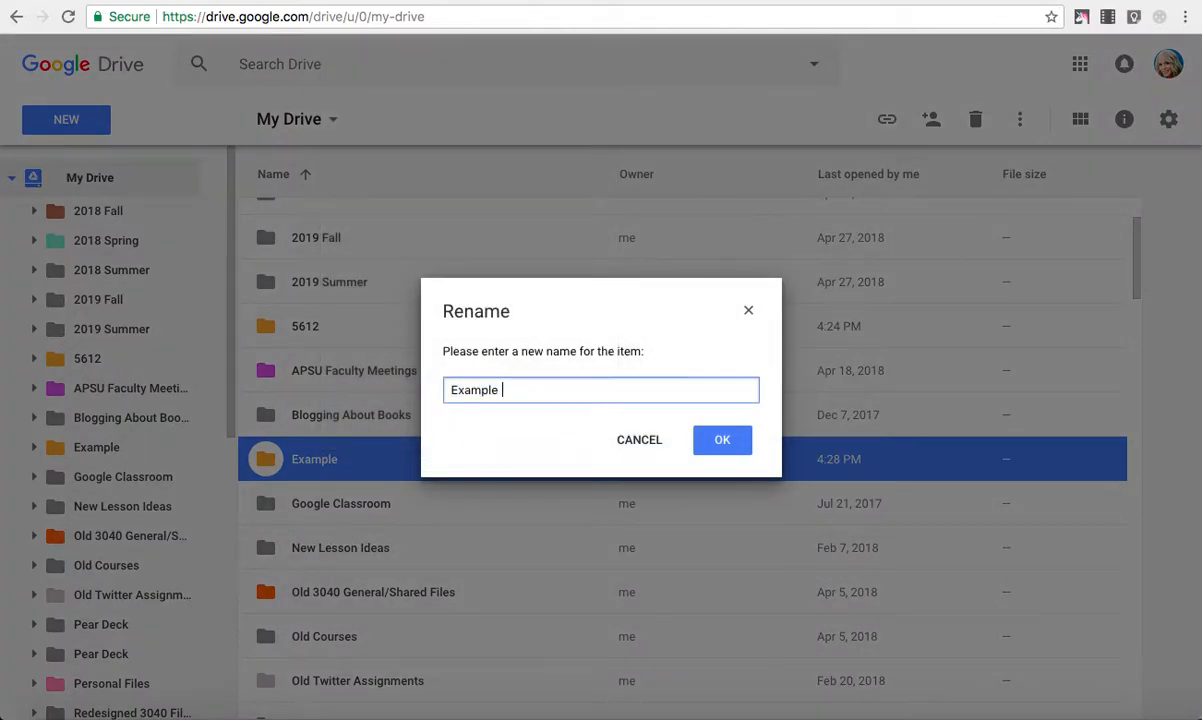
pyautogui.click(742, 449)
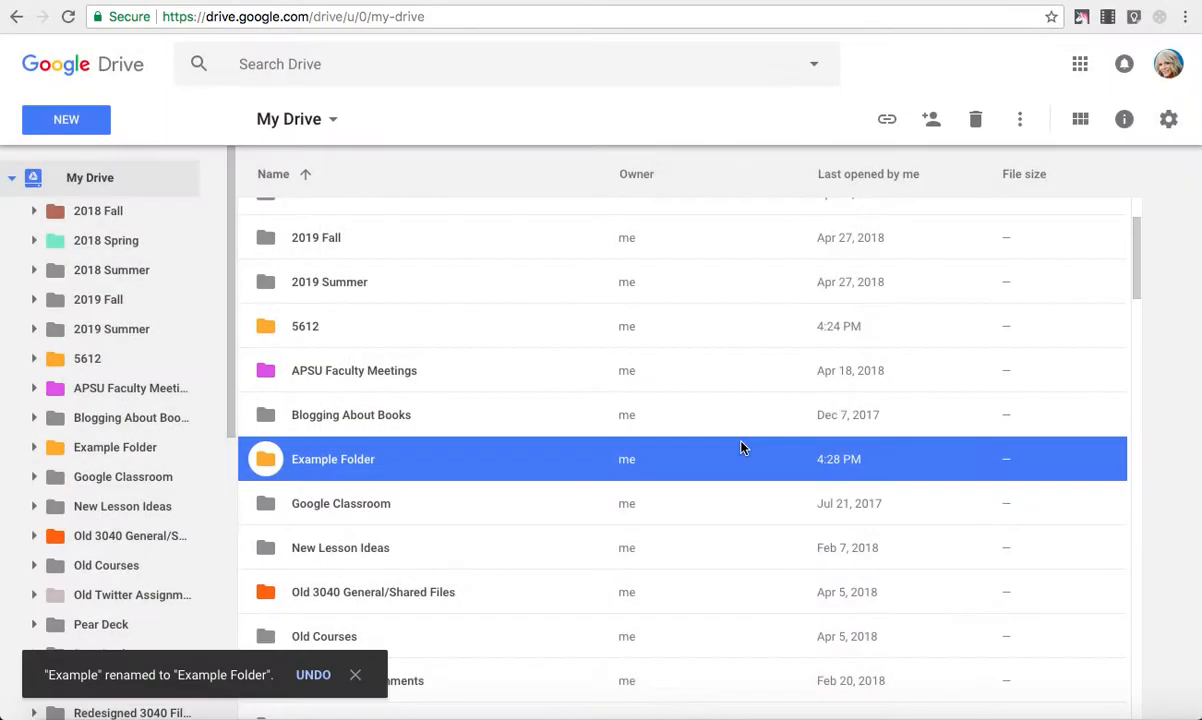
# Step: Open Example Folder and create a blank Google Docs document inside it
pyautogui.scroll(1, 1102, 461)
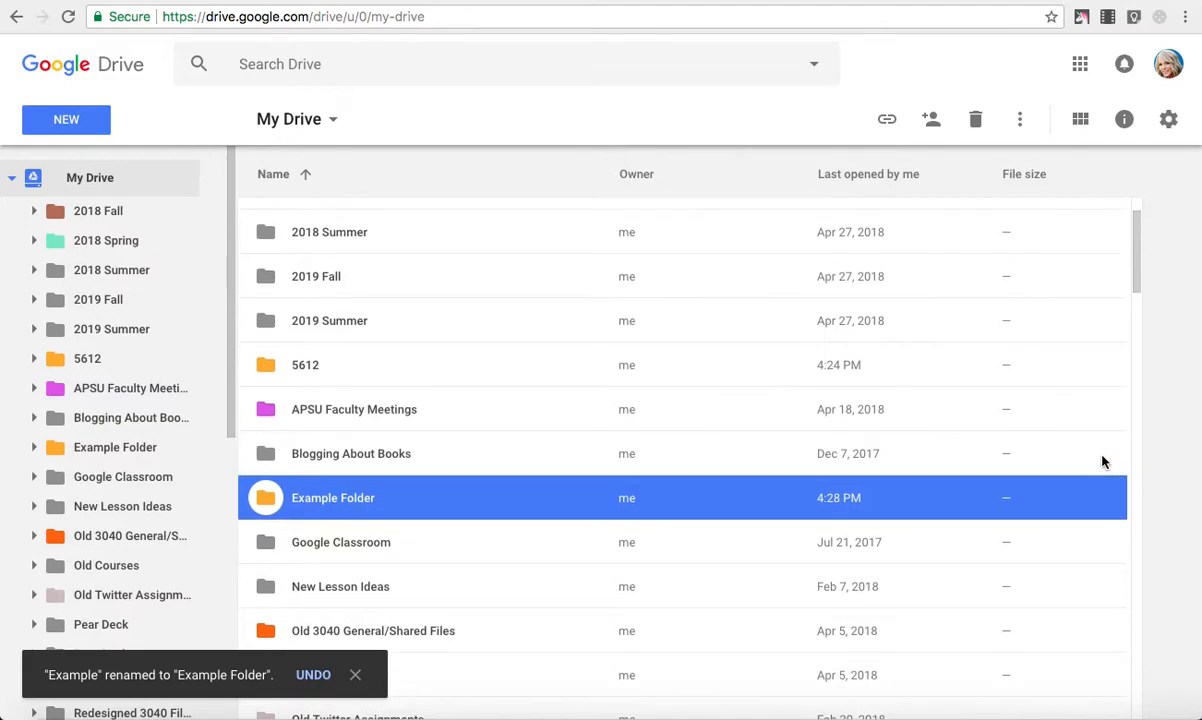
pyautogui.doubleClick(288, 505)
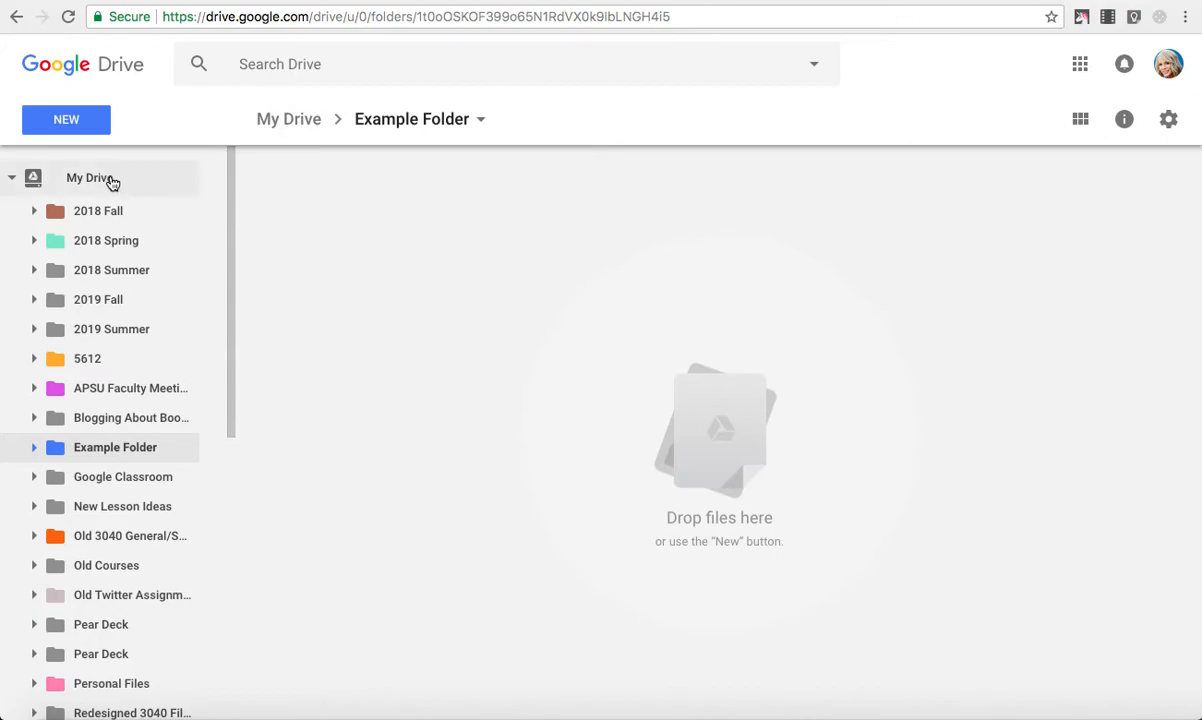
pyautogui.click(34, 124)
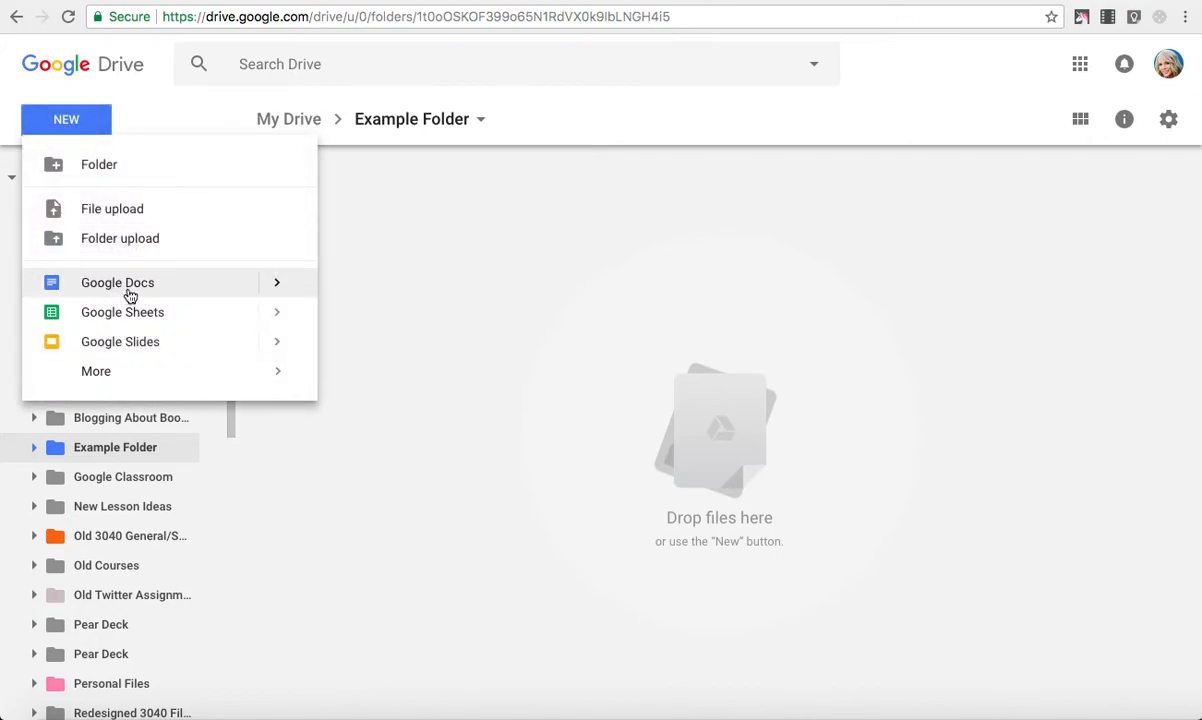
pyautogui.click(279, 285)
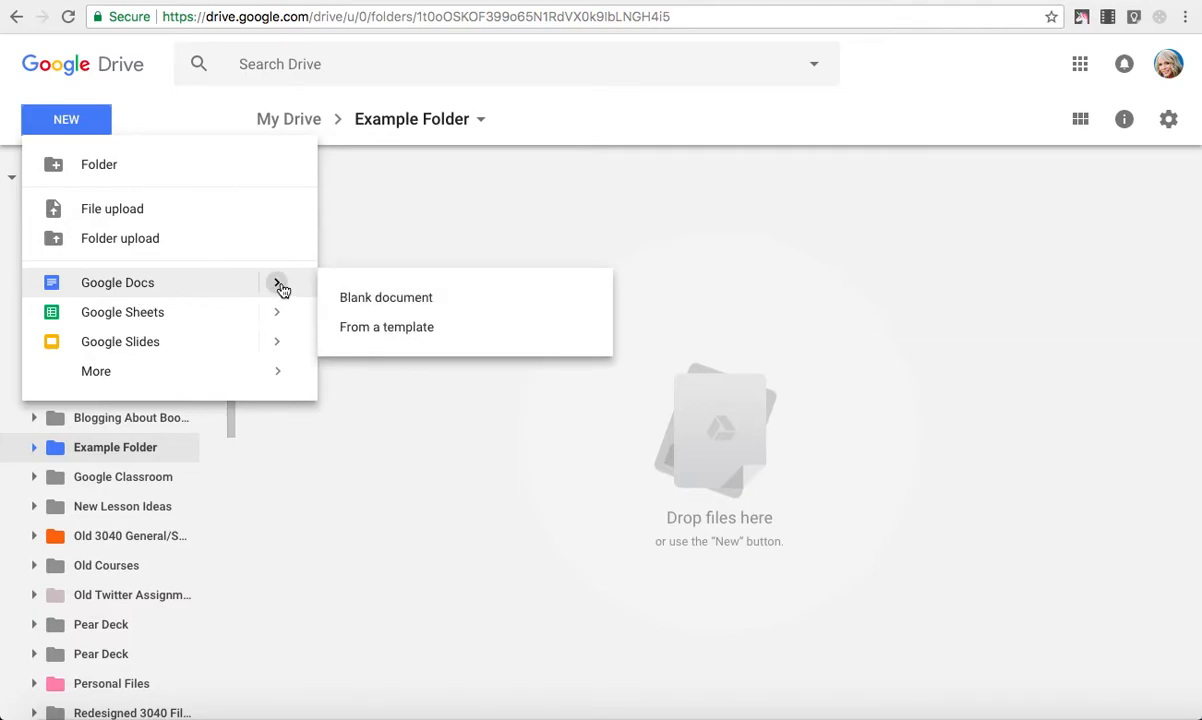
pyautogui.click(386, 298)
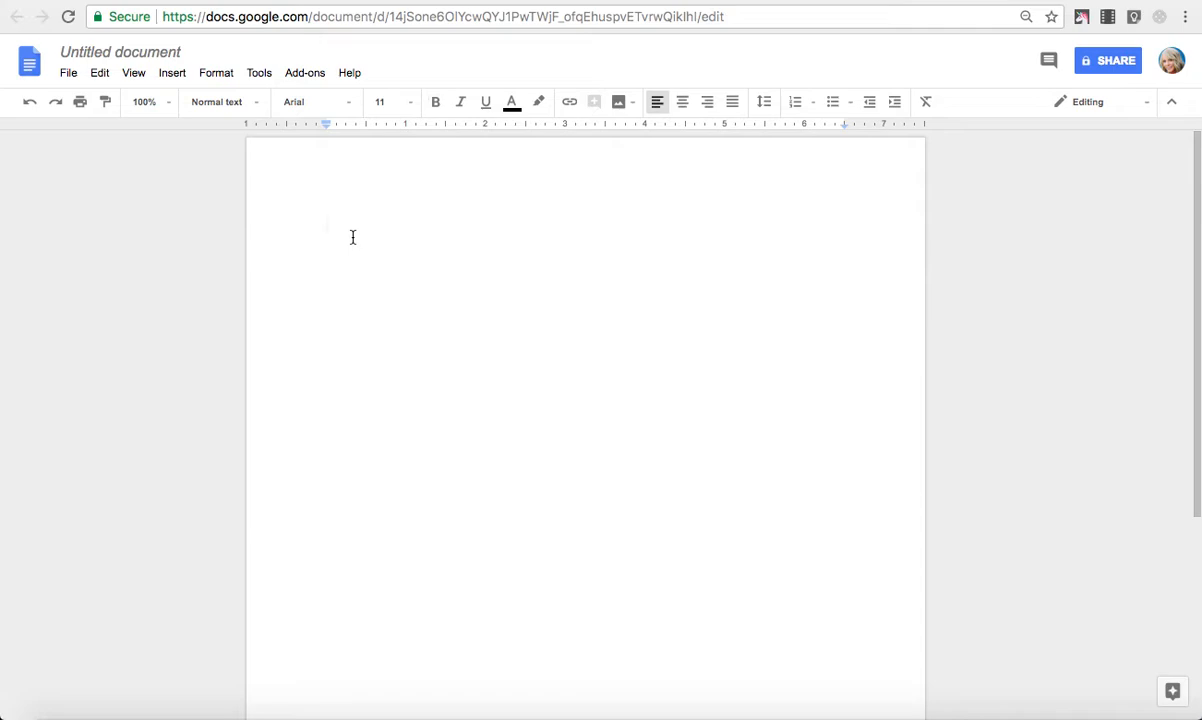
# Step: Write "Sample text blah blah" in the document body and title the document "Sample Text"
pyautogui.write('Sample text blah bl')
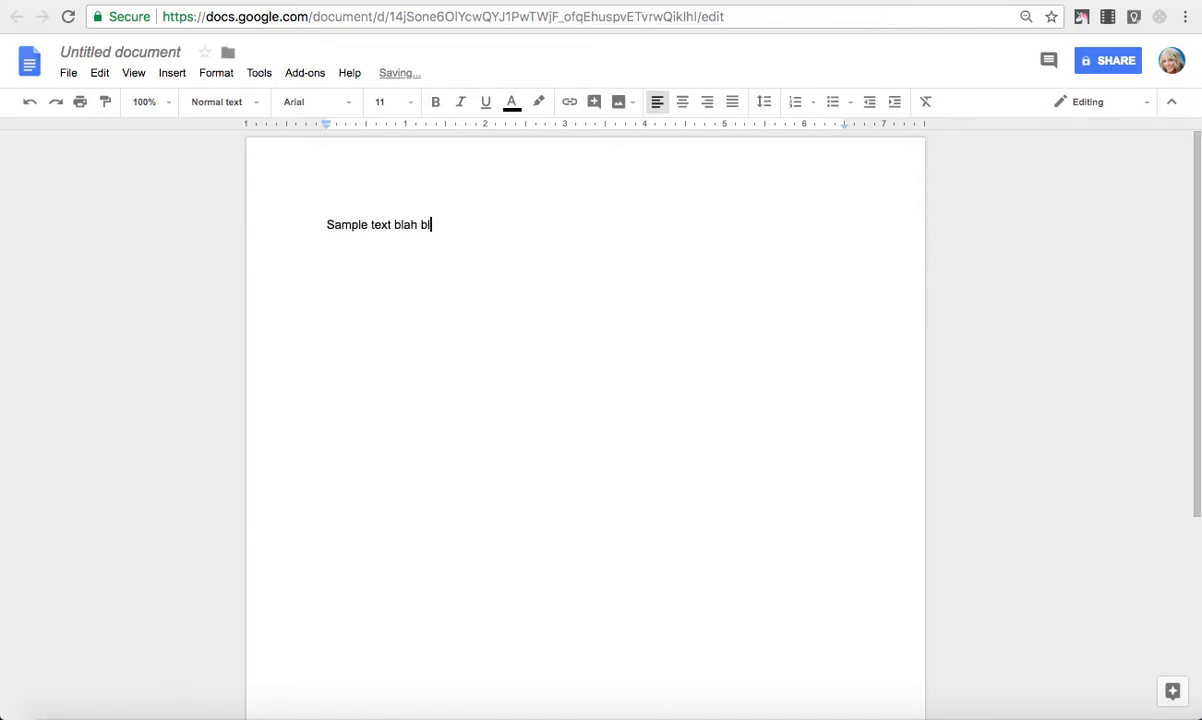
pyautogui.write('ah')
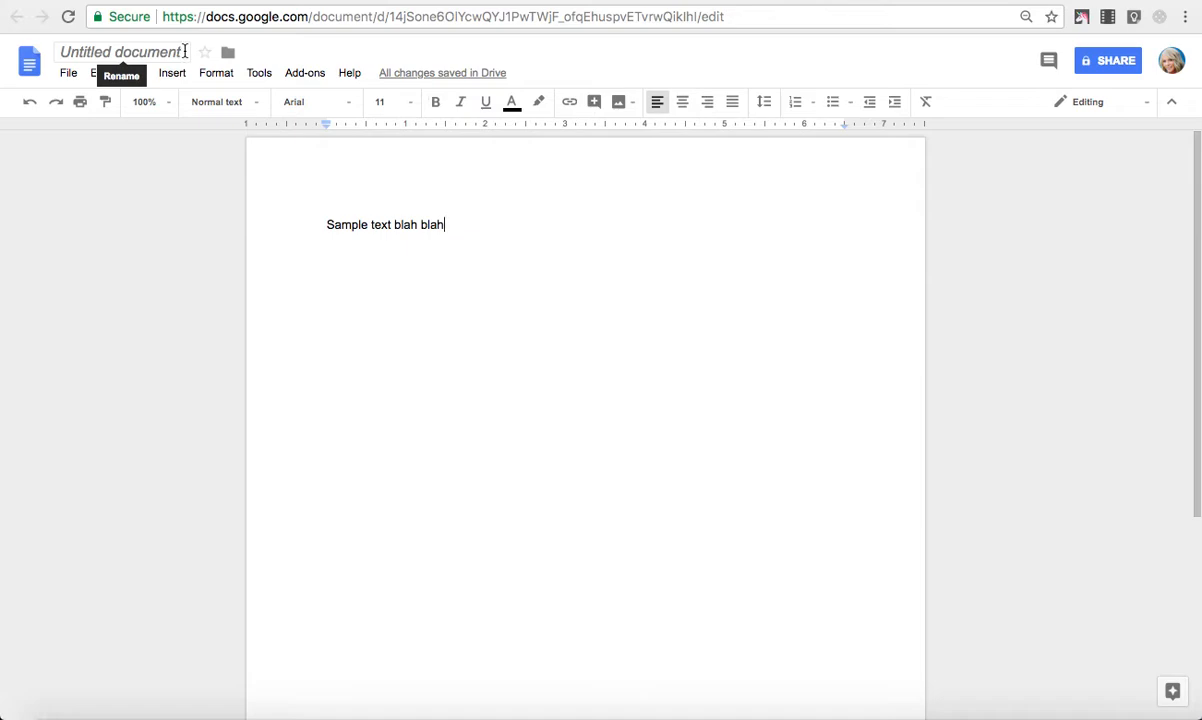
pyautogui.click(185, 52)
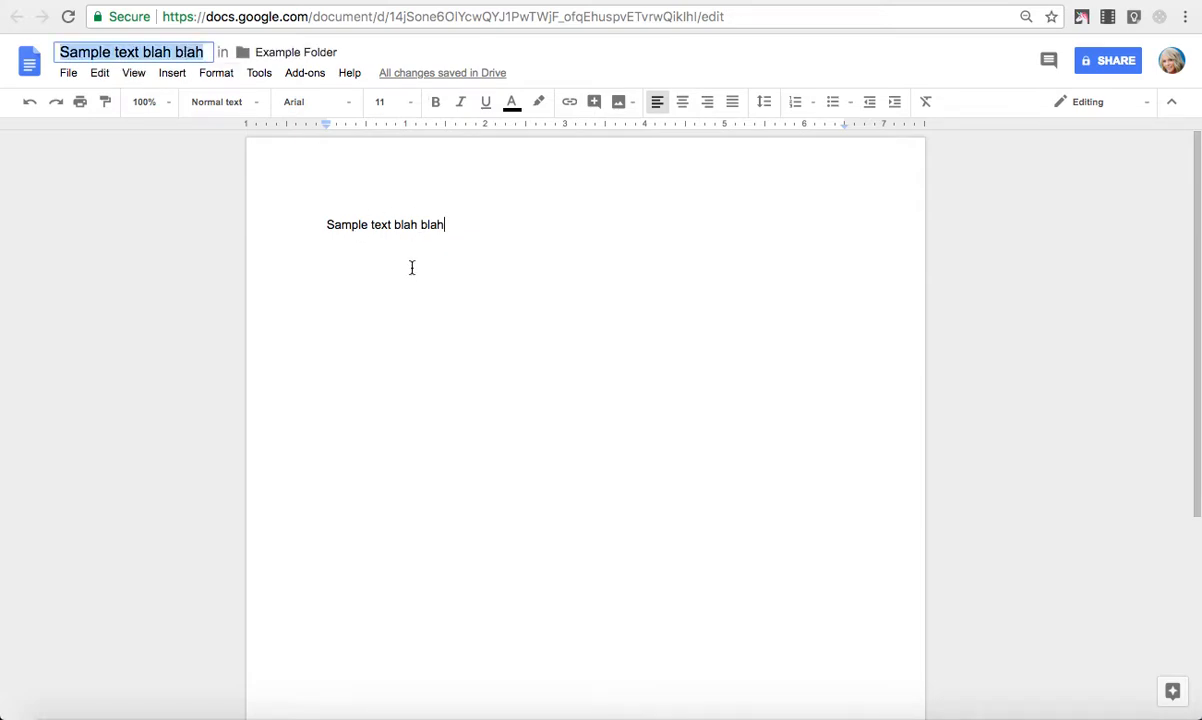
pyautogui.click(203, 55)
pyautogui.moveTo(203, 55); pyautogui.dragTo(114, 51)
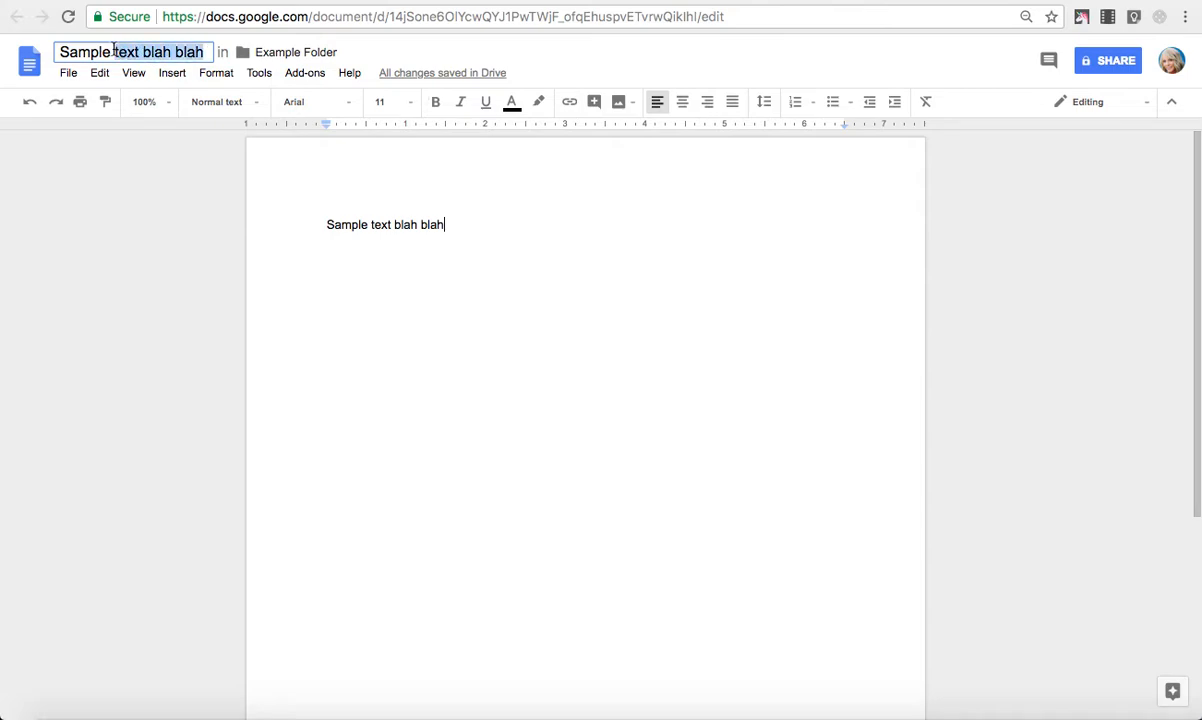
pyautogui.write('Text')
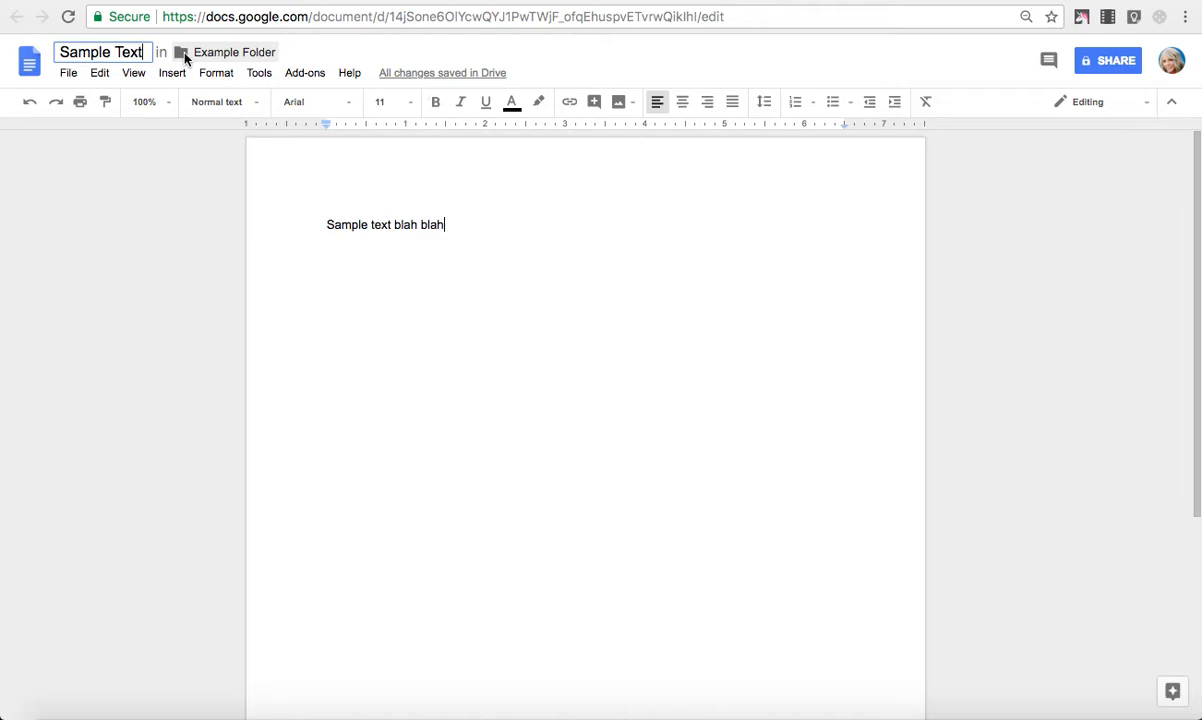
# Step: Move the Sample Text document from Example Folder to My Drive
pyautogui.click(184, 57)
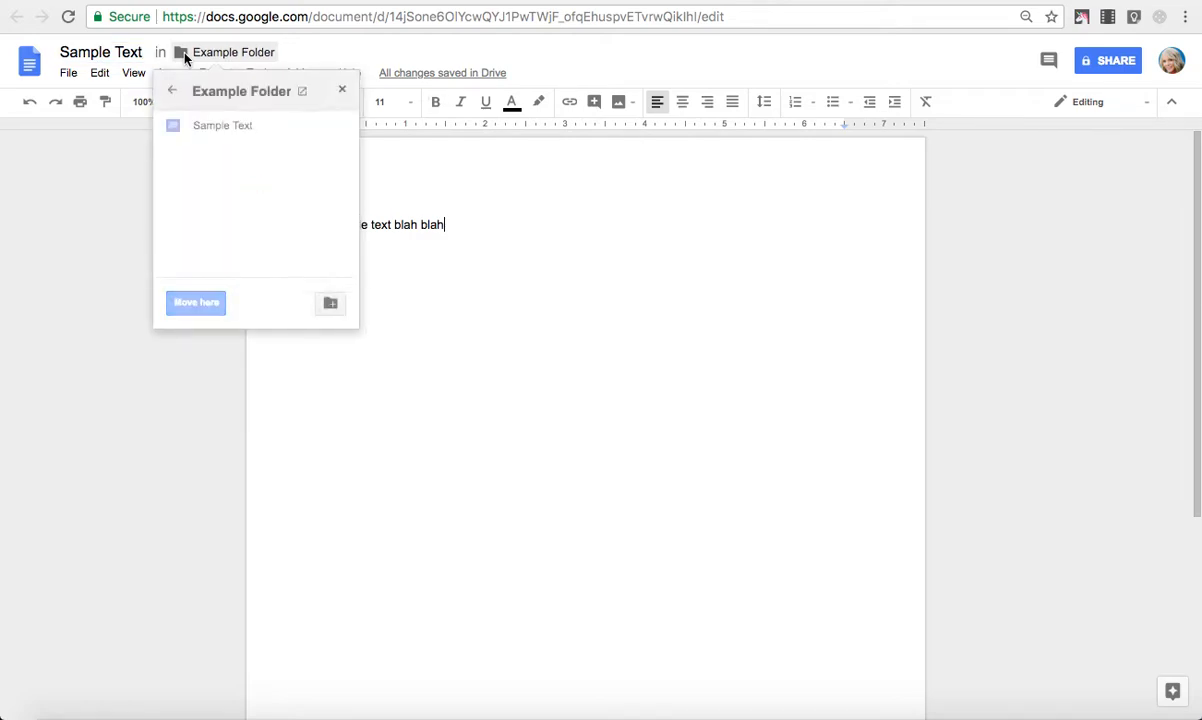
pyautogui.click(173, 92)
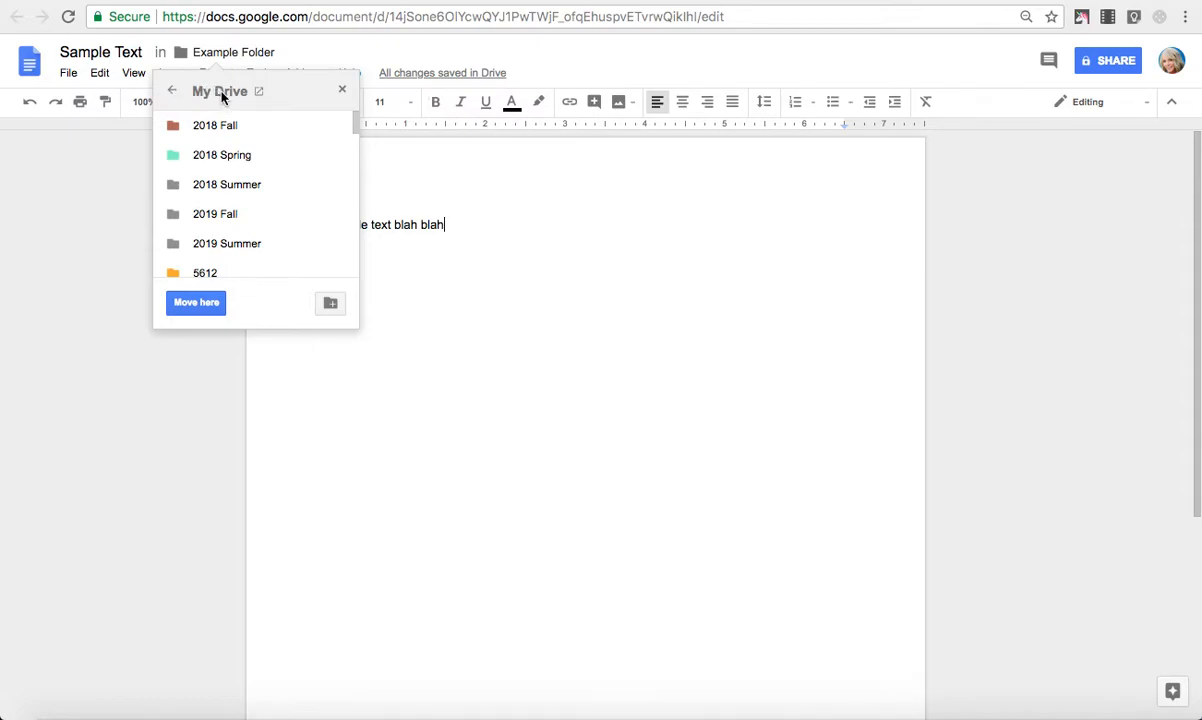
pyautogui.click(196, 302)
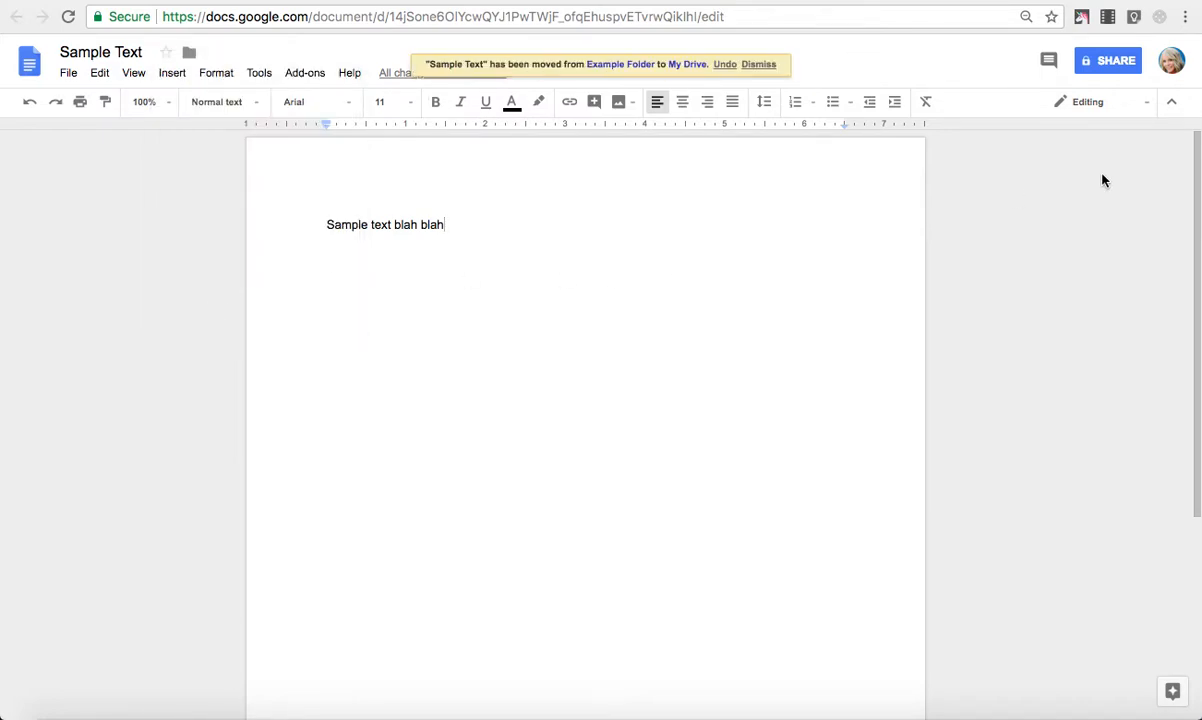
# Step: Turn on link sharing for the document so that anyone with the link can edit, and close the sharing settings
pyautogui.click(1108, 63)
pyautogui.click(793, 303)
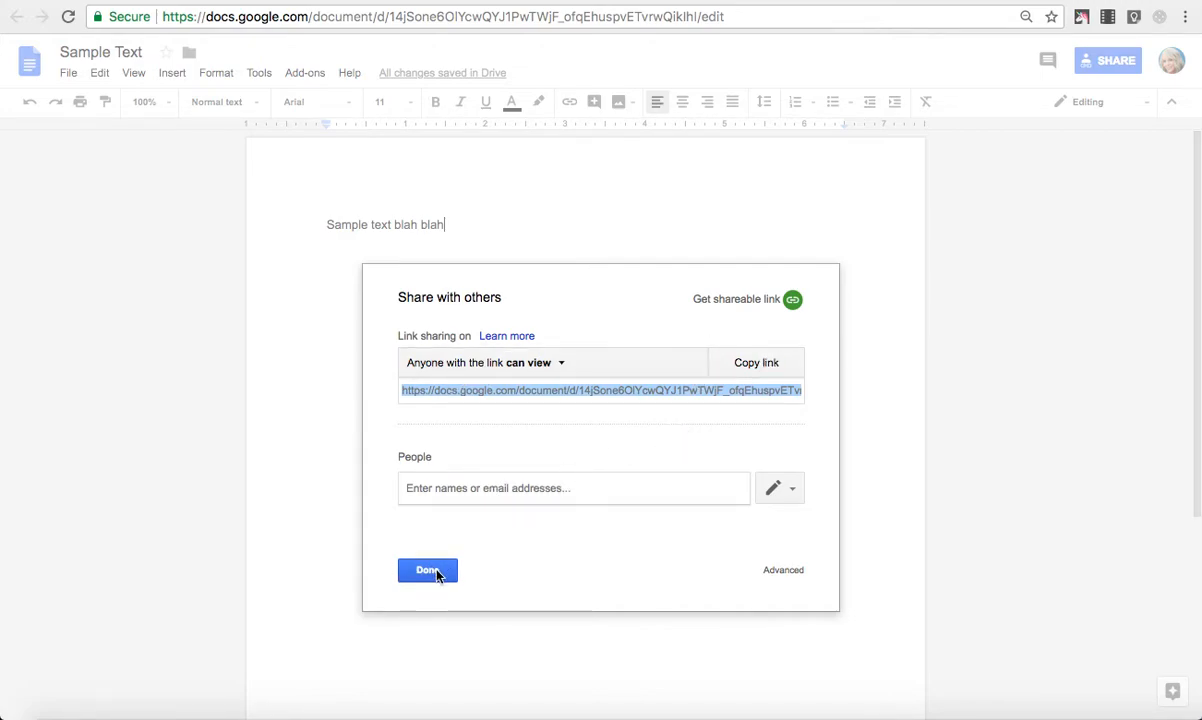
pyautogui.click(561, 367)
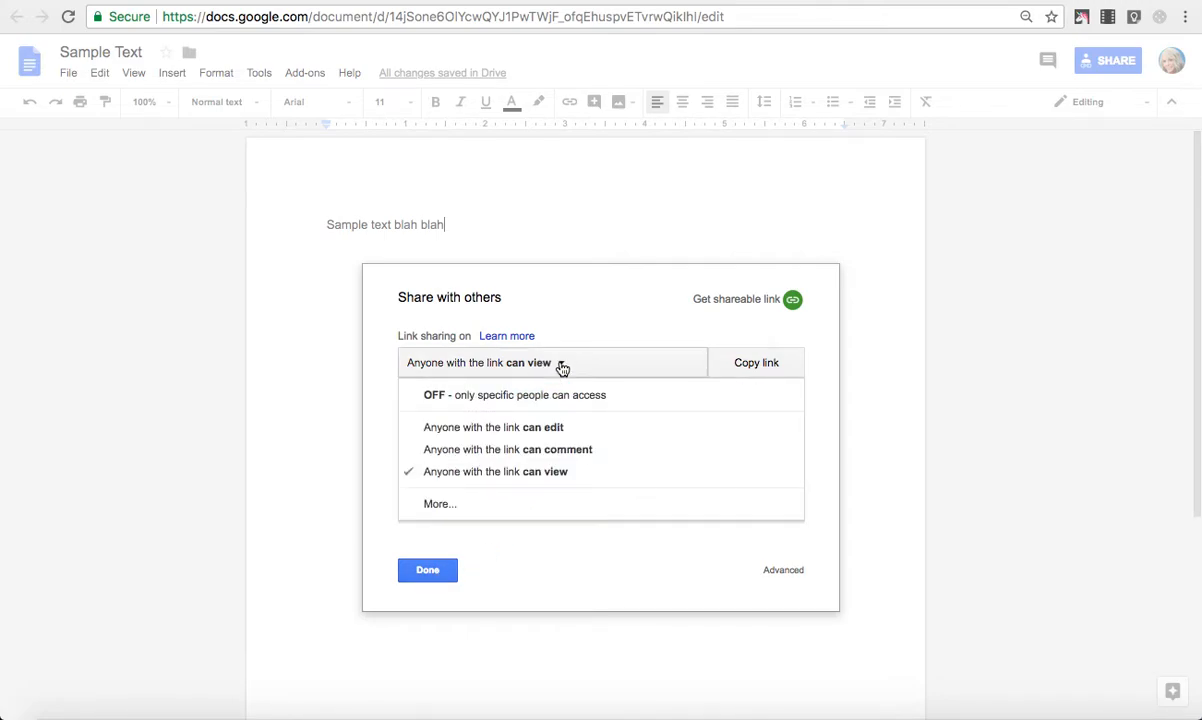
pyautogui.click(563, 429)
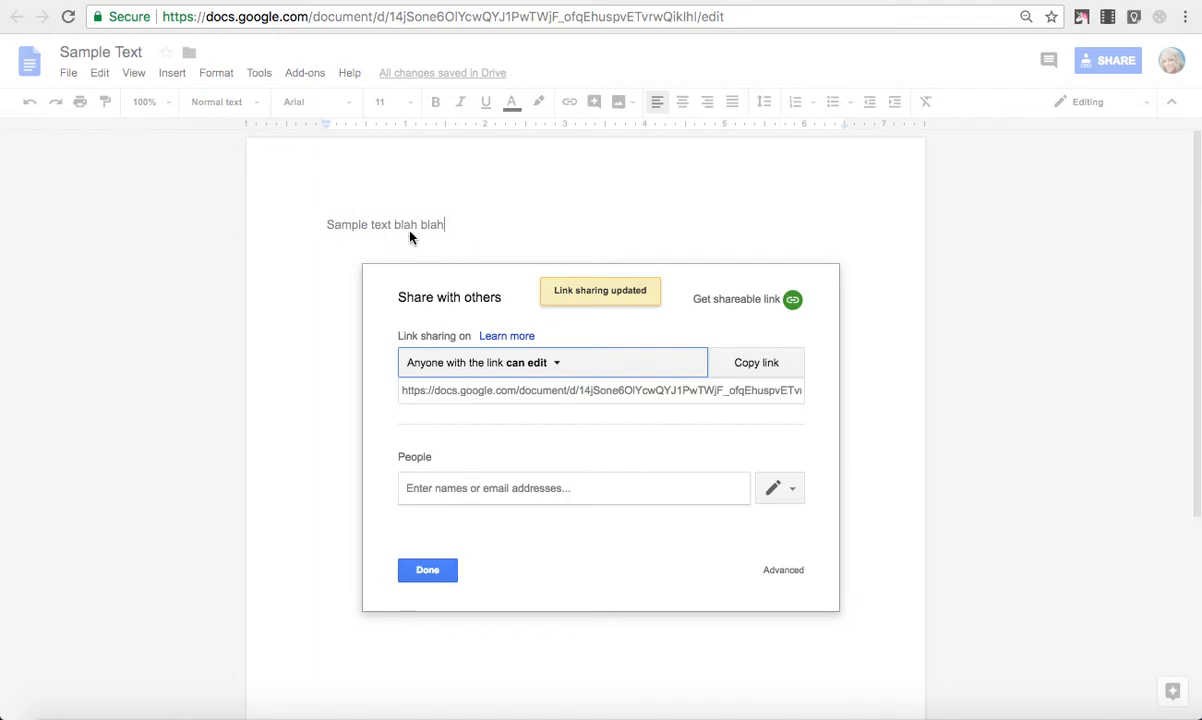
pyautogui.click(560, 366)
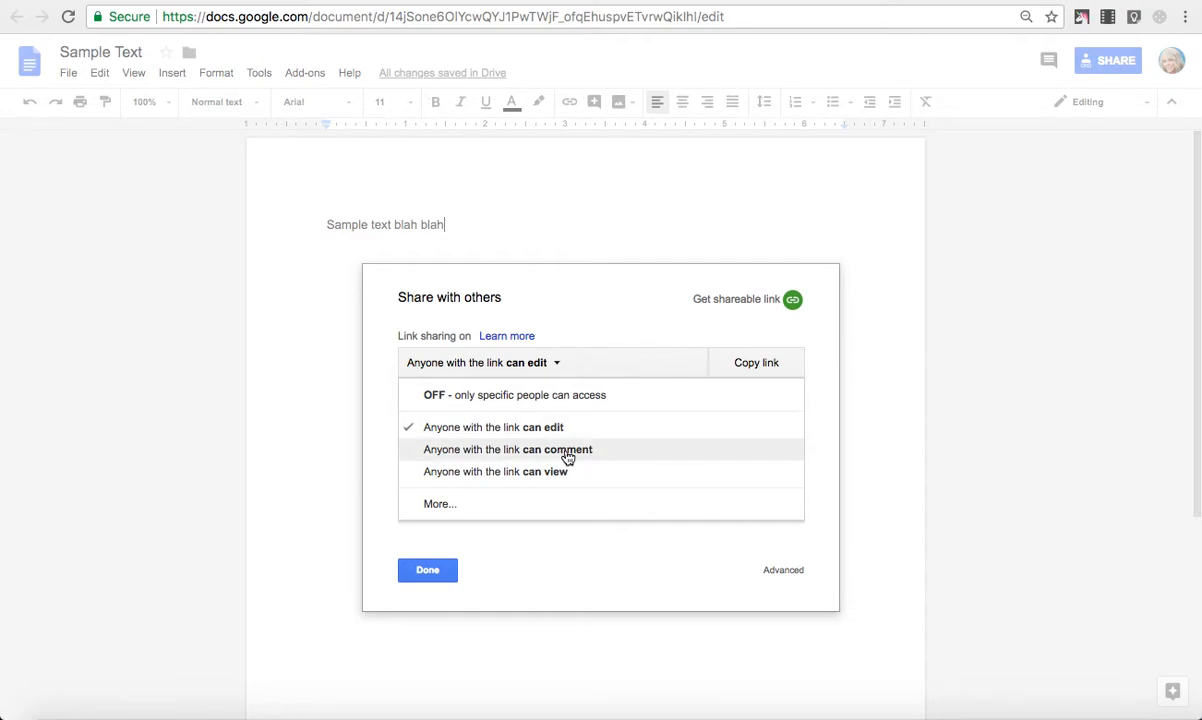
pyautogui.click(428, 570)
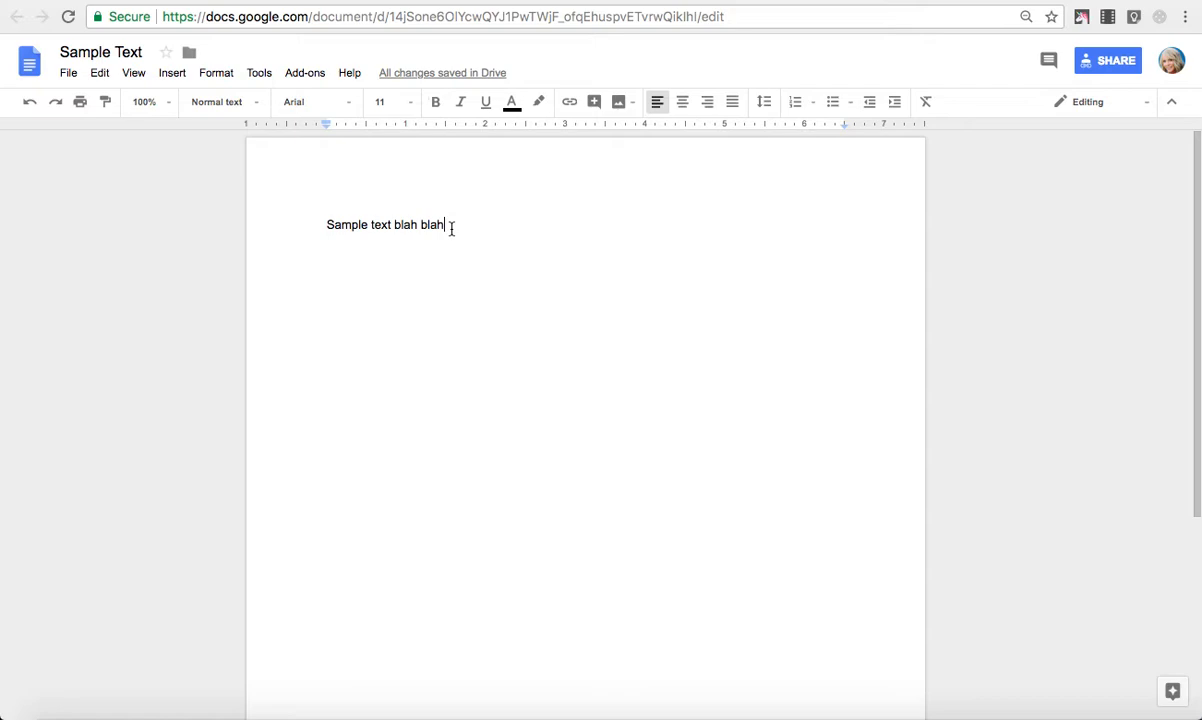
# Step: Select the sample text in the document body and browse the full catalogue of additional fonts
pyautogui.moveTo(451, 228); pyautogui.dragTo(247, 220)
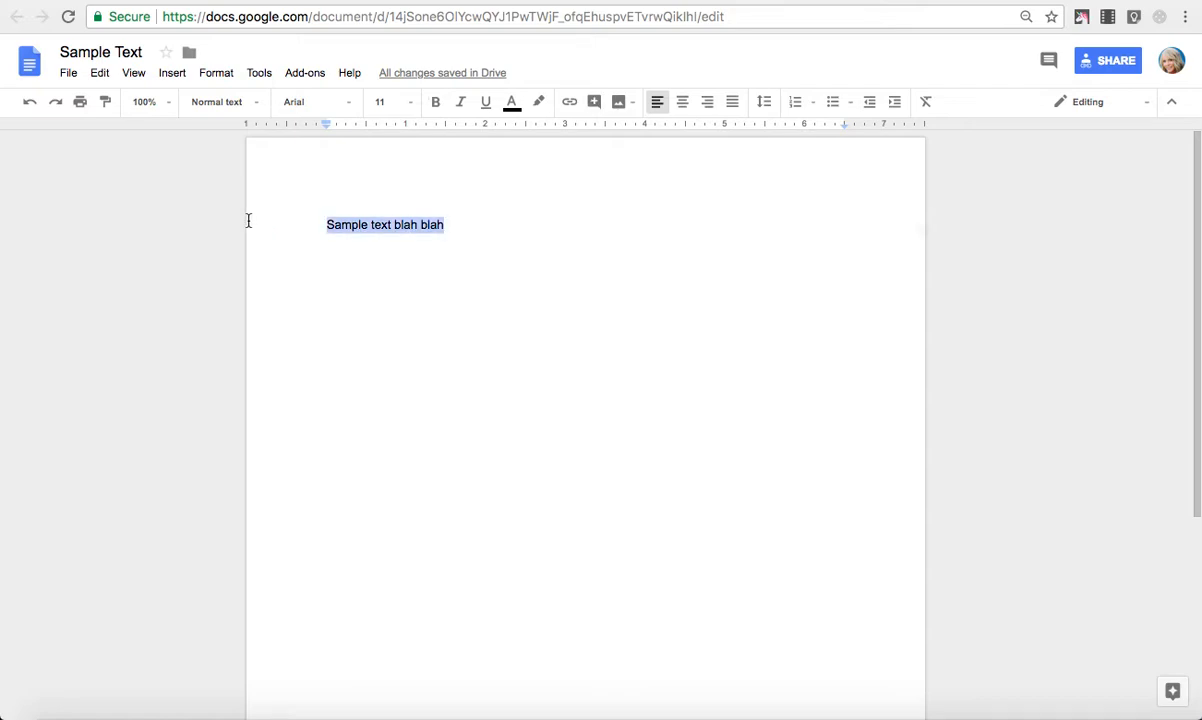
pyautogui.click(351, 110)
pyautogui.scroll(-3, 384, 504)
pyautogui.scroll(3, 384, 500)
pyautogui.click(328, 129)
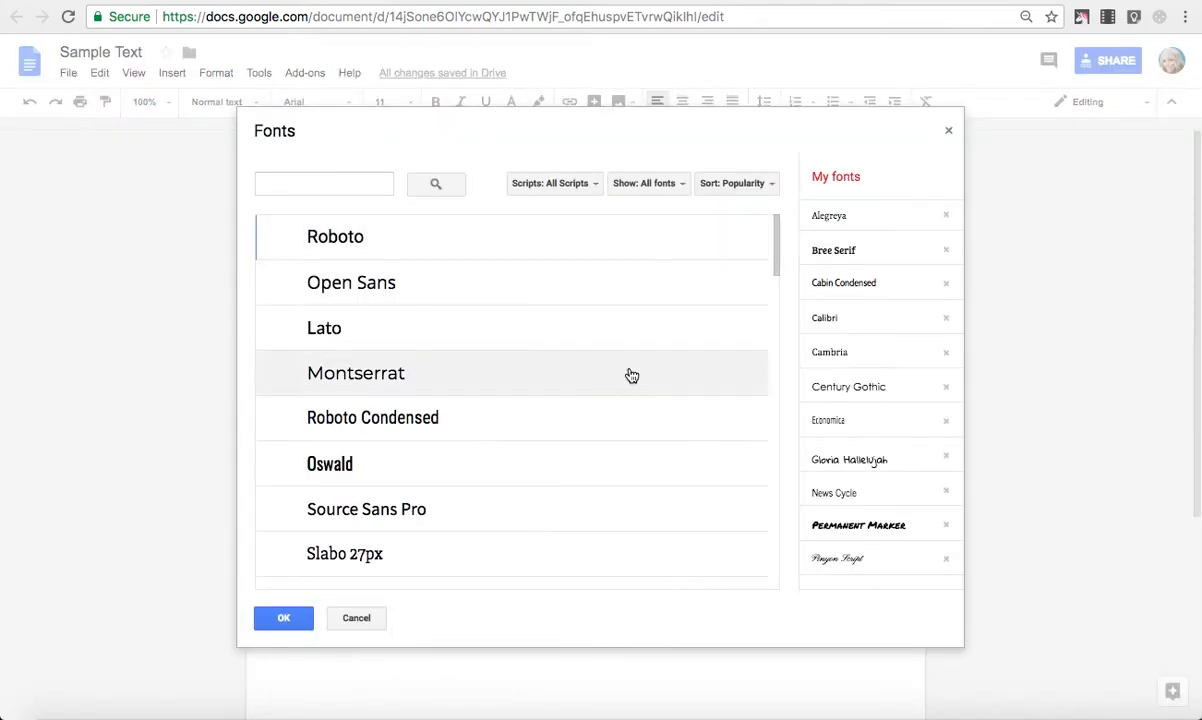
pyautogui.scroll(-3, 630, 370)
pyautogui.click(630, 365)
pyautogui.scroll(-1, 632, 375)
pyautogui.scroll(-5, 632, 375)
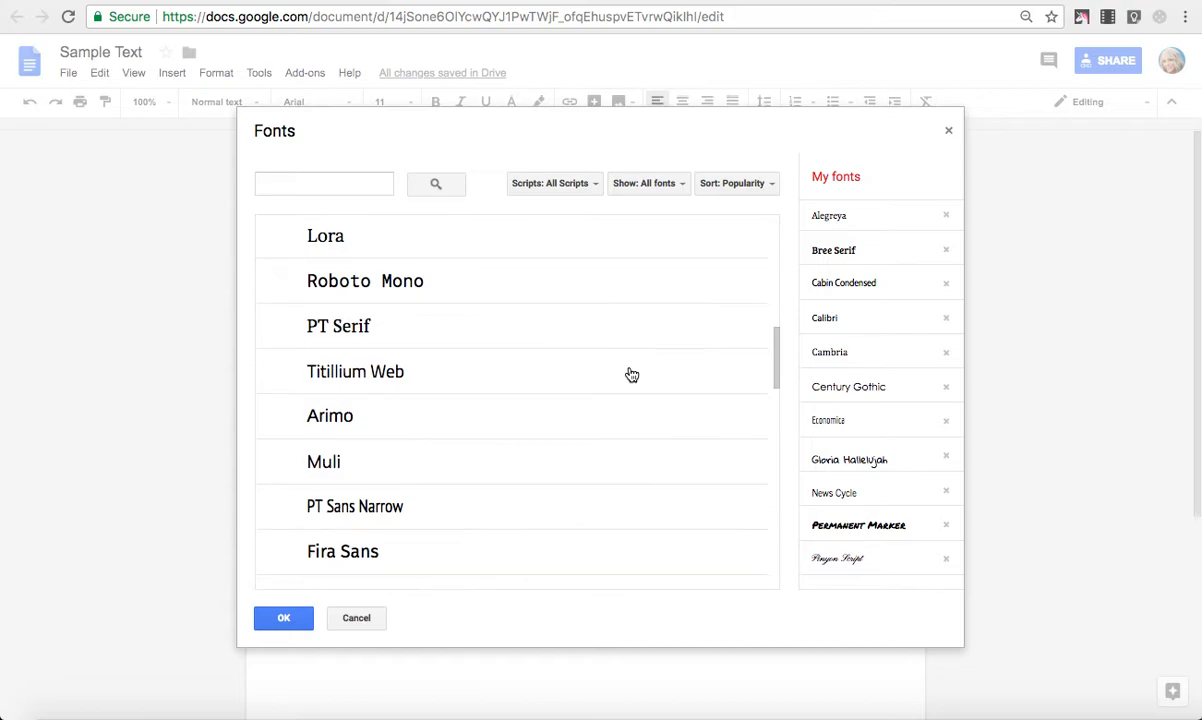
pyautogui.scroll(10, 632, 375)
pyautogui.scroll(-1, 630, 374)
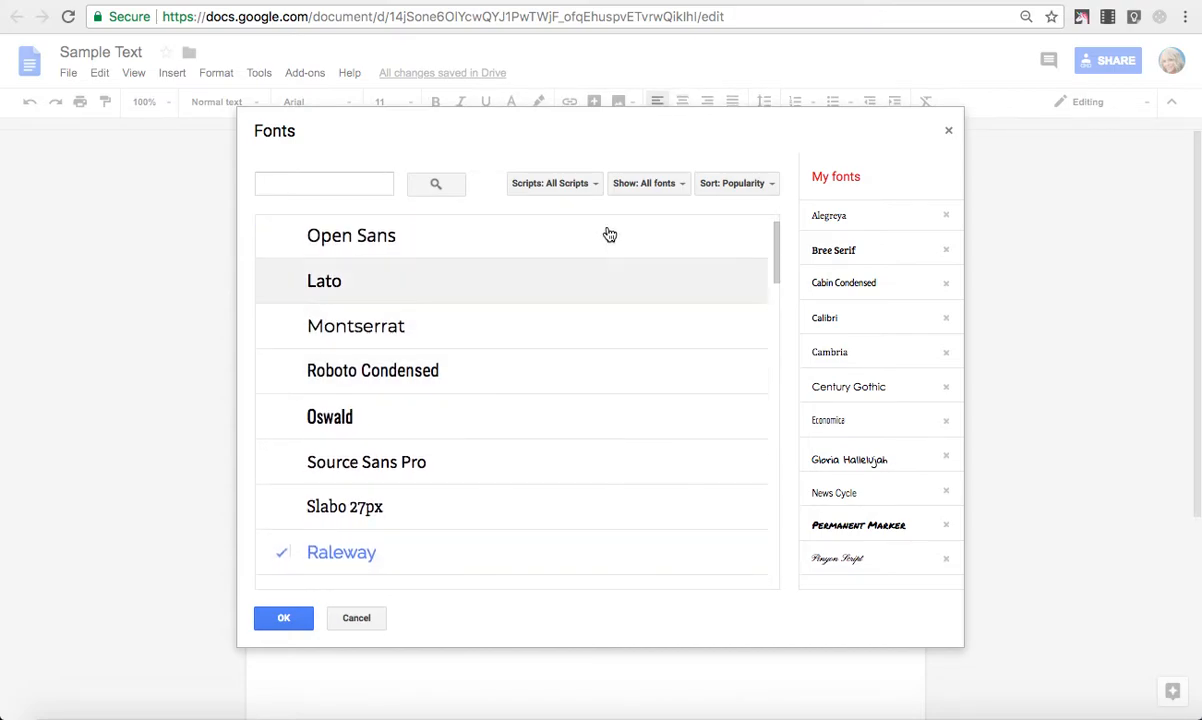
# Step: Filter the font catalogue to Handwriting and add Shadows Into Light, applying it to the selected text
pyautogui.click(655, 186)
pyautogui.click(675, 276)
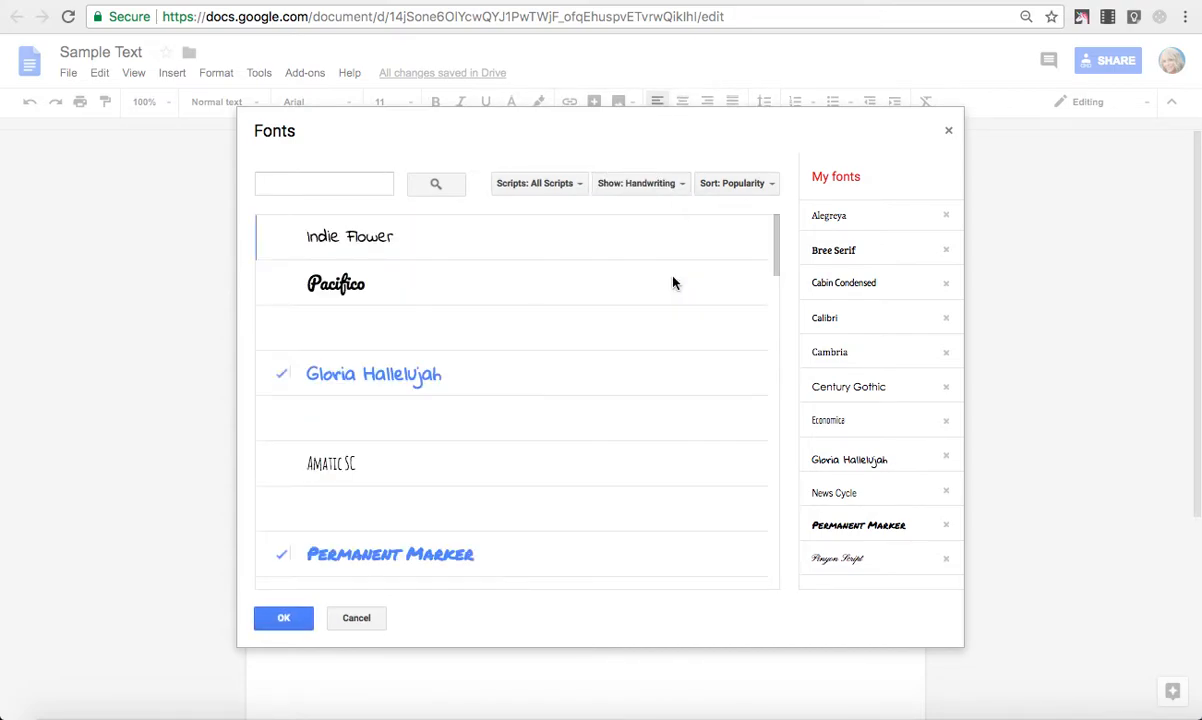
pyautogui.click(355, 341)
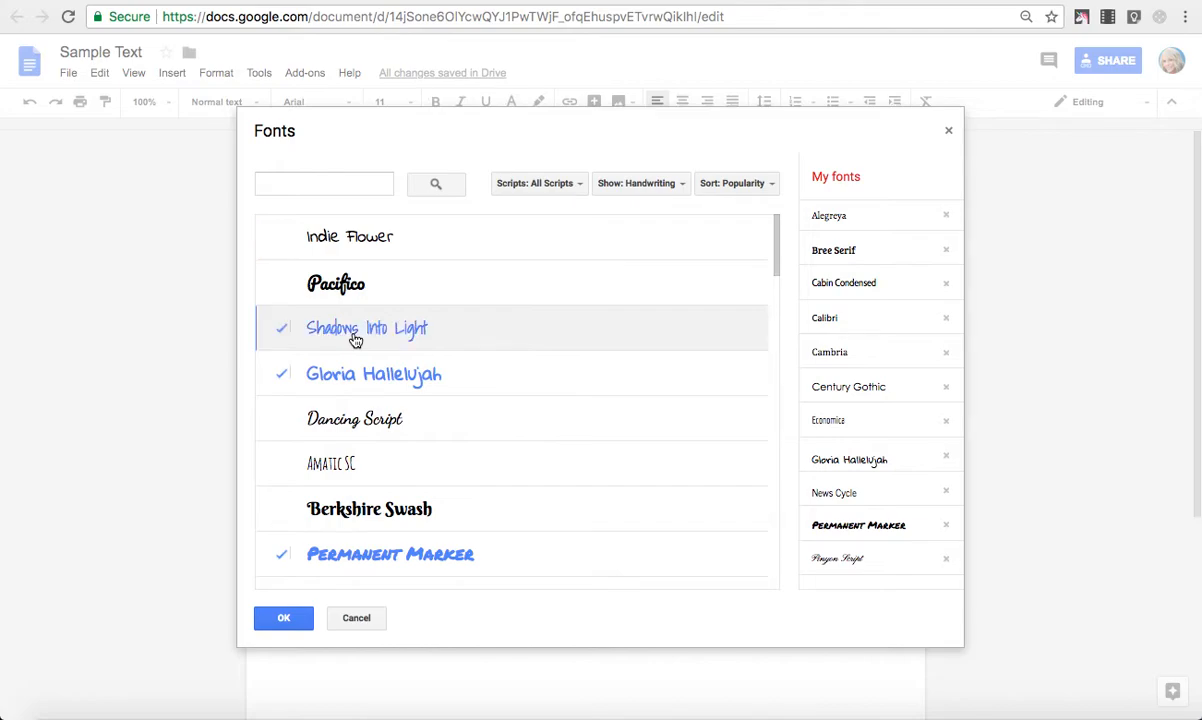
pyautogui.click(298, 616)
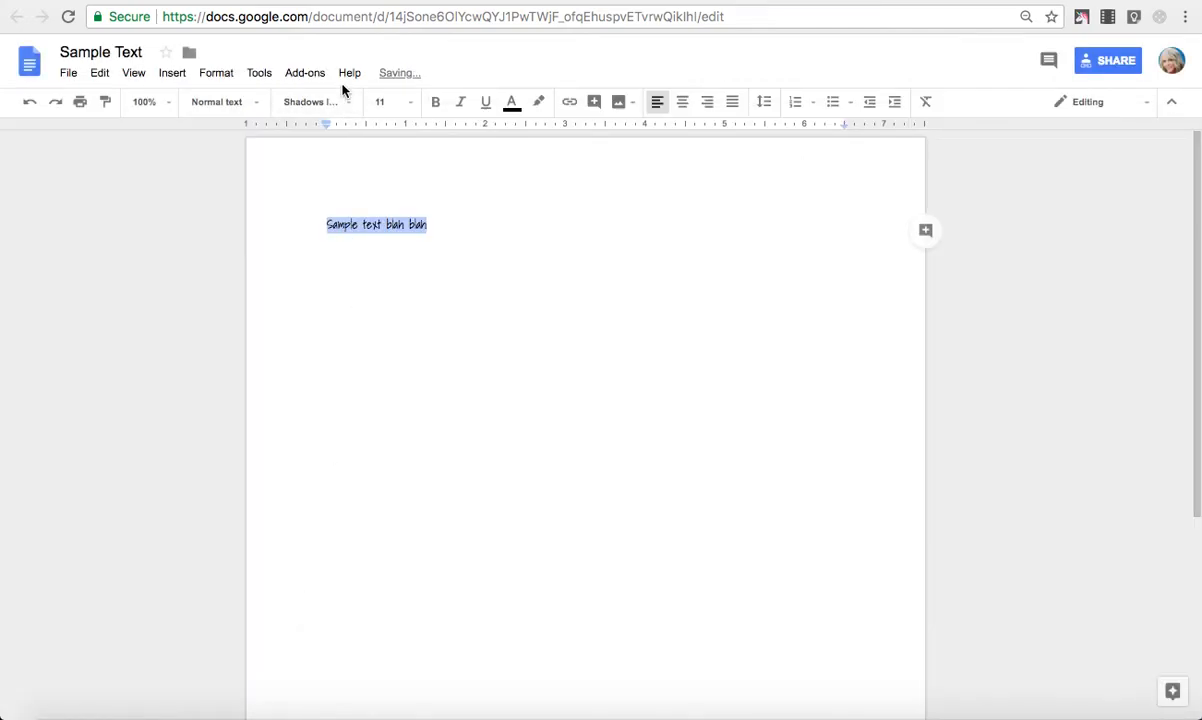
# Step: Choose Shadows Into Light from the document's font list for the sample text and deselect the text
pyautogui.click(344, 111)
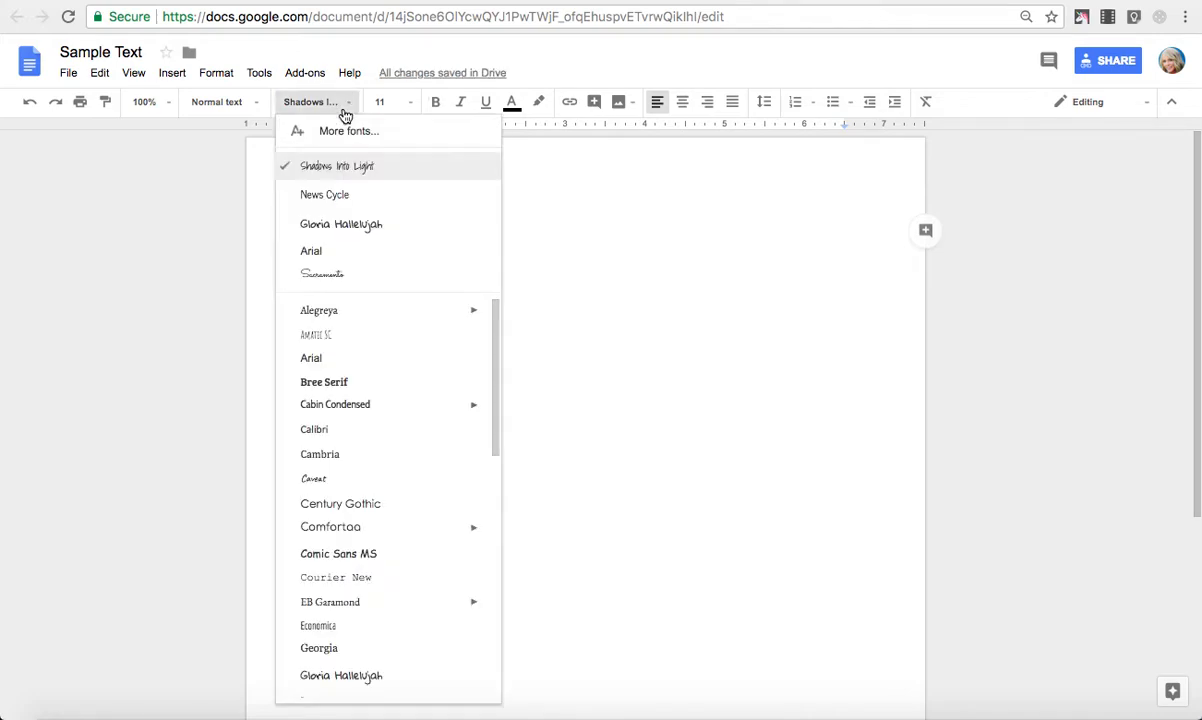
pyautogui.click(367, 168)
pyautogui.click(502, 271)
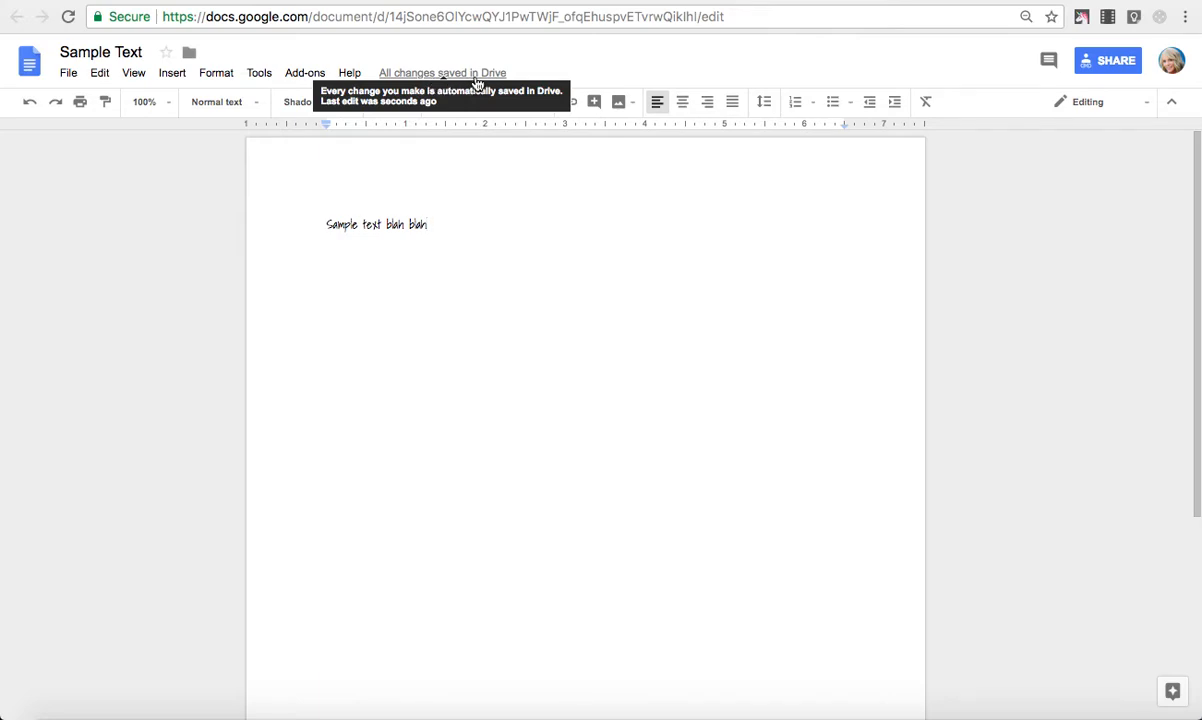
pyautogui.click(461, 252)
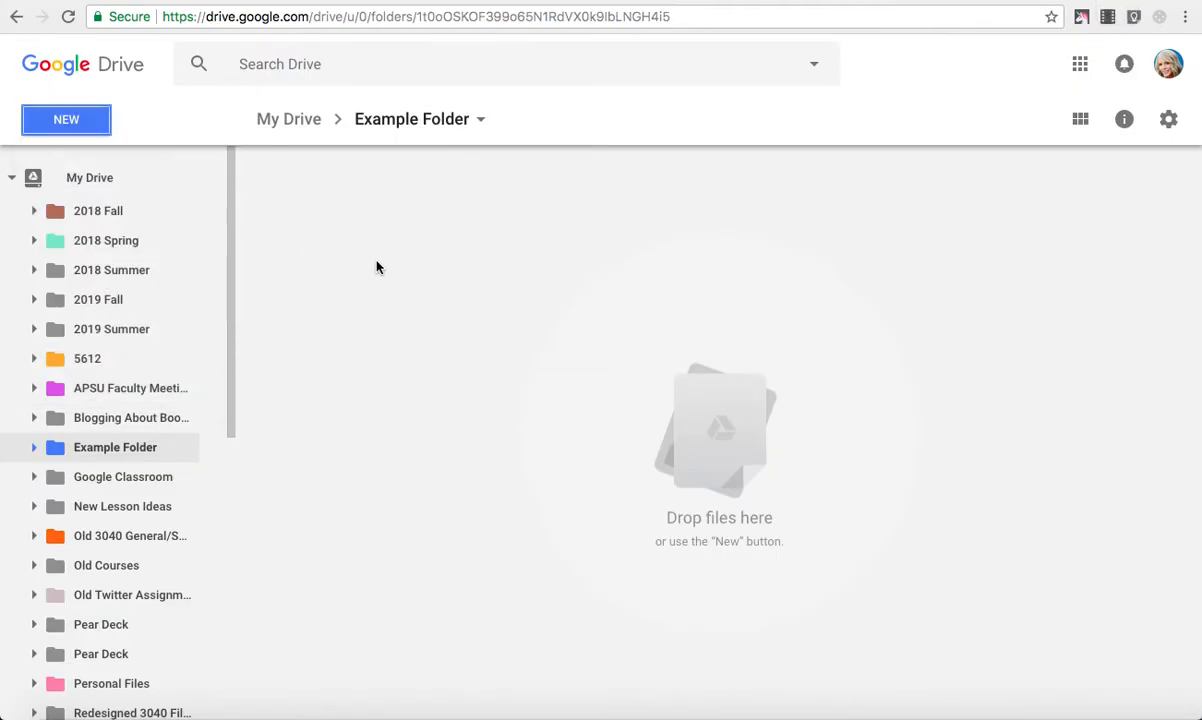
# Step: In Google Drive, go from Example Folder to My Drive and select the Sample Text document
pyautogui.click(292, 122)
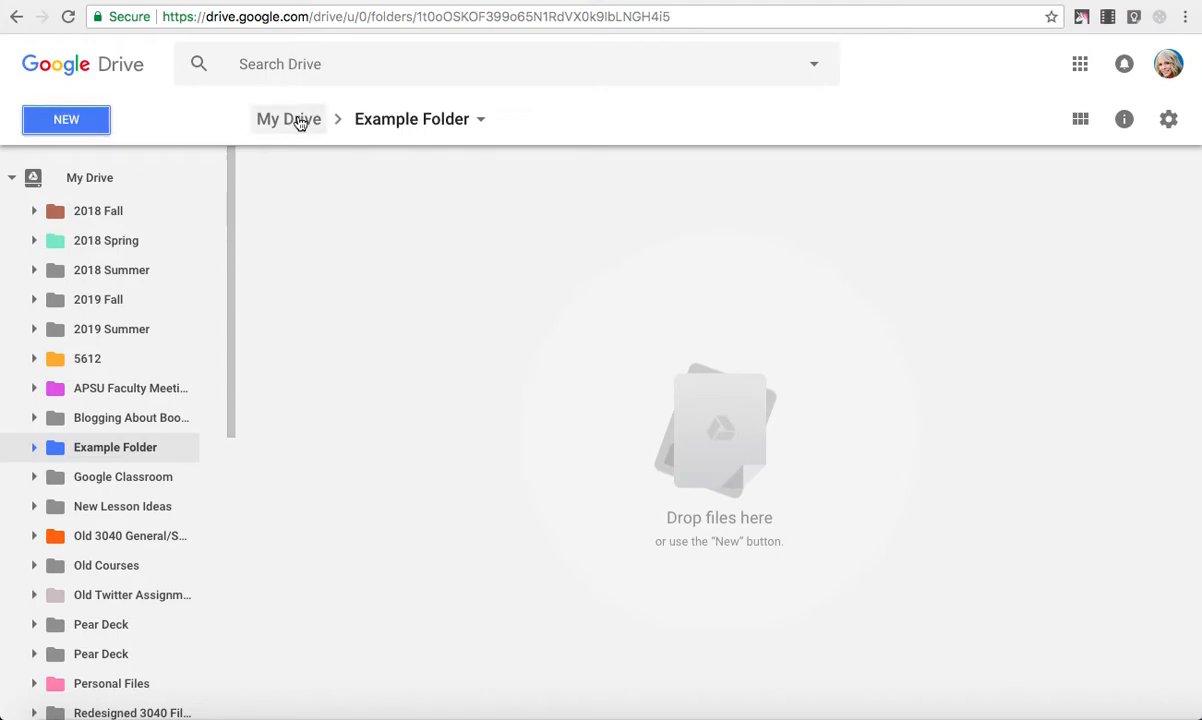
pyautogui.scroll(-10, 365, 481)
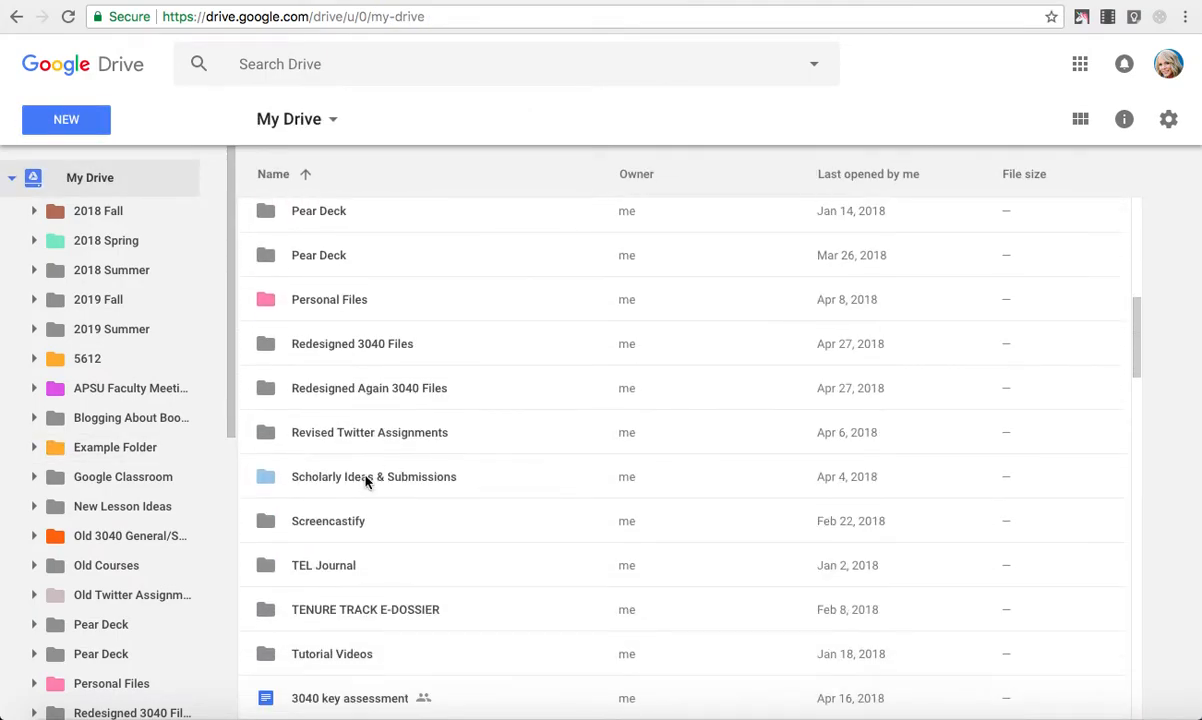
pyautogui.scroll(-7, 365, 481)
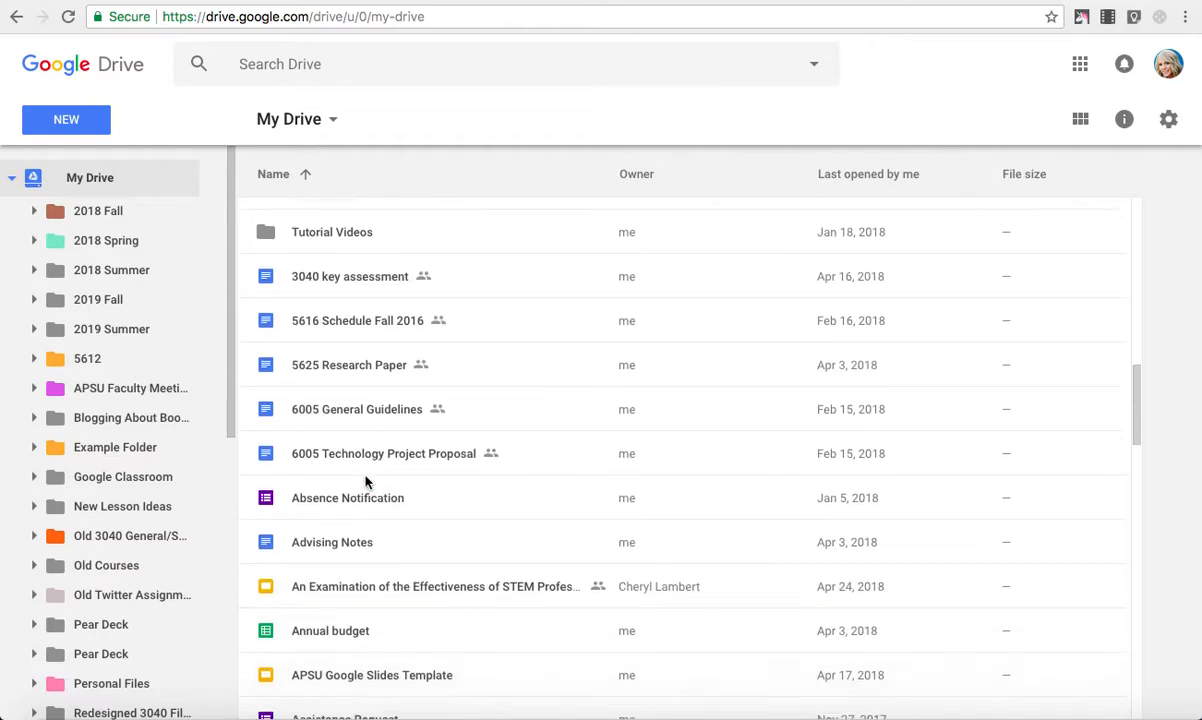
pyautogui.scroll(-5, 365, 481)
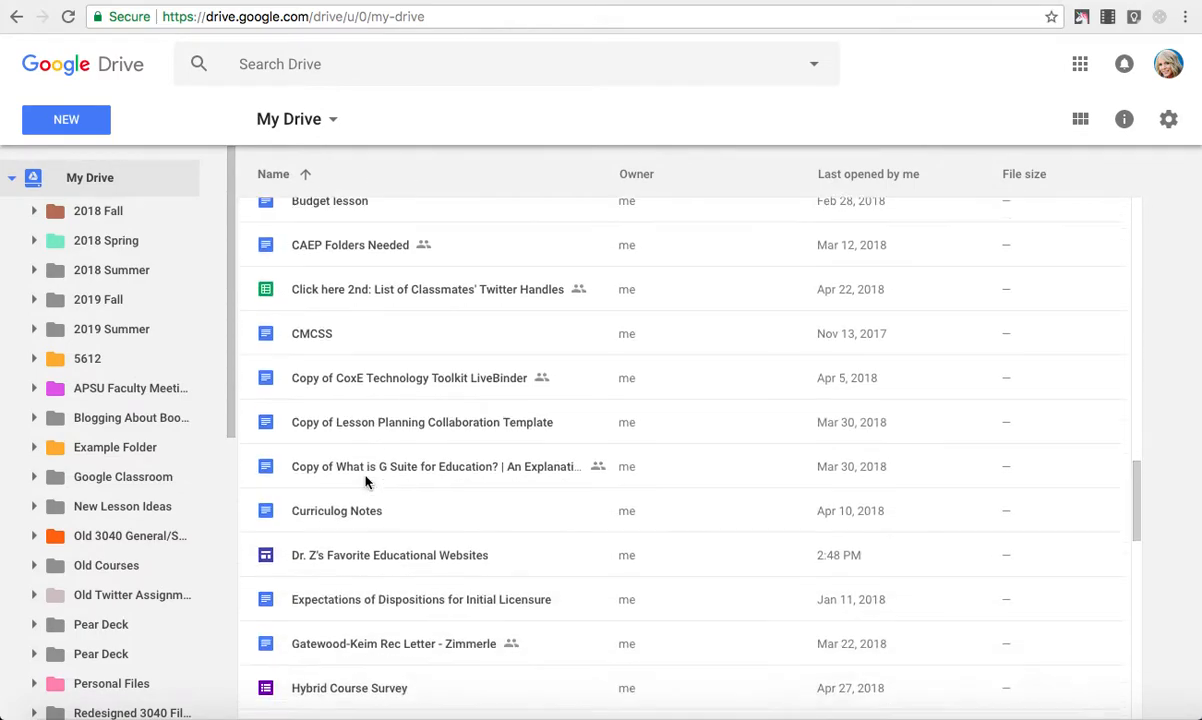
pyautogui.scroll(-6, 365, 481)
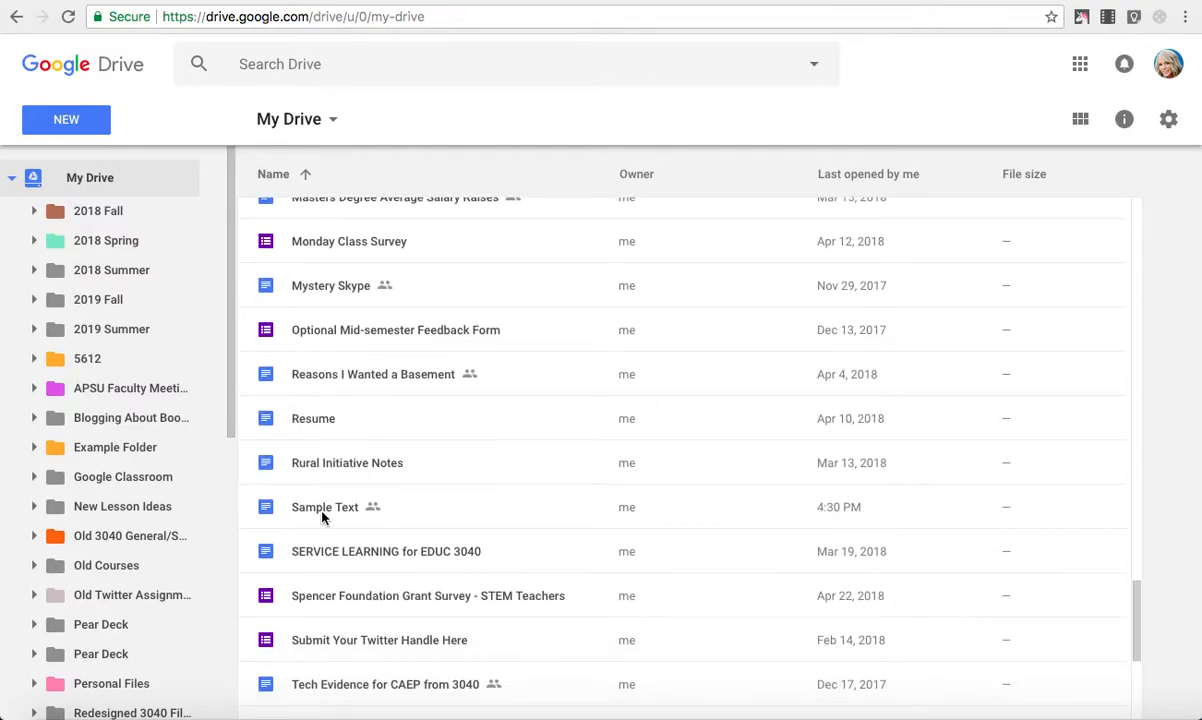
pyautogui.click(331, 509)
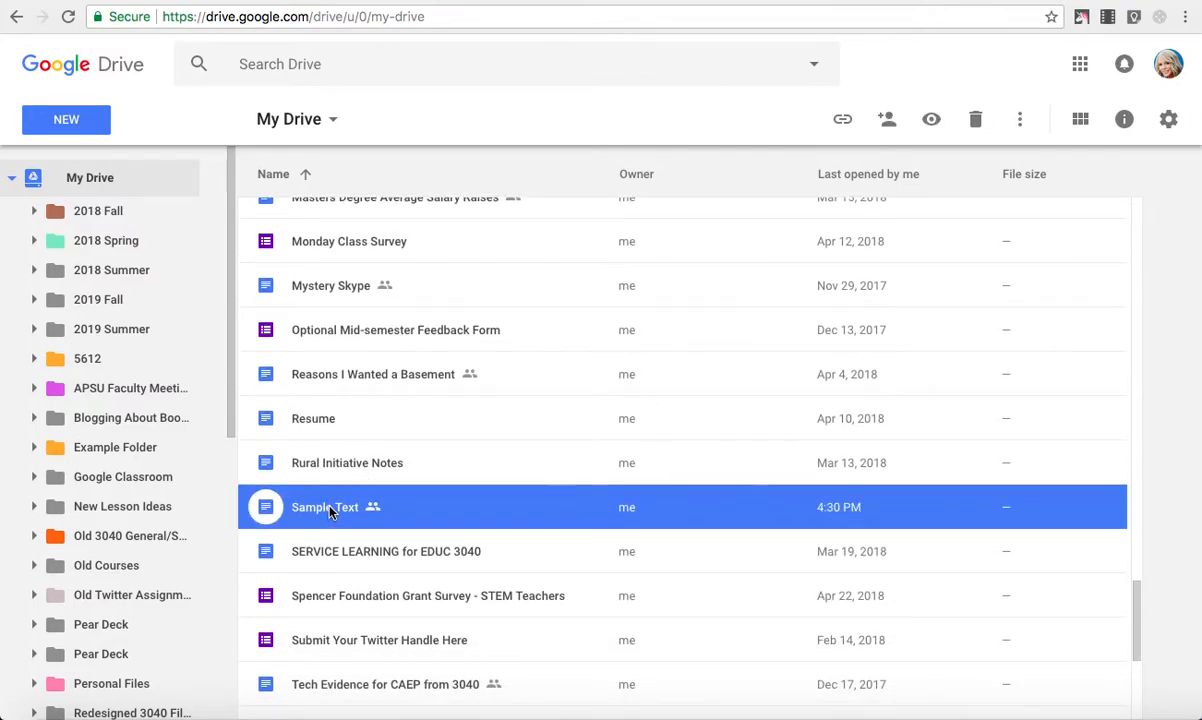
# Step: Look over the file actions for Sample Text, including Move to, and collapse and re-expand the My Drive folder tree
pyautogui.moveTo(318, 510); pyautogui.dragTo(288, 502)
pyautogui.rightClick(333, 510)
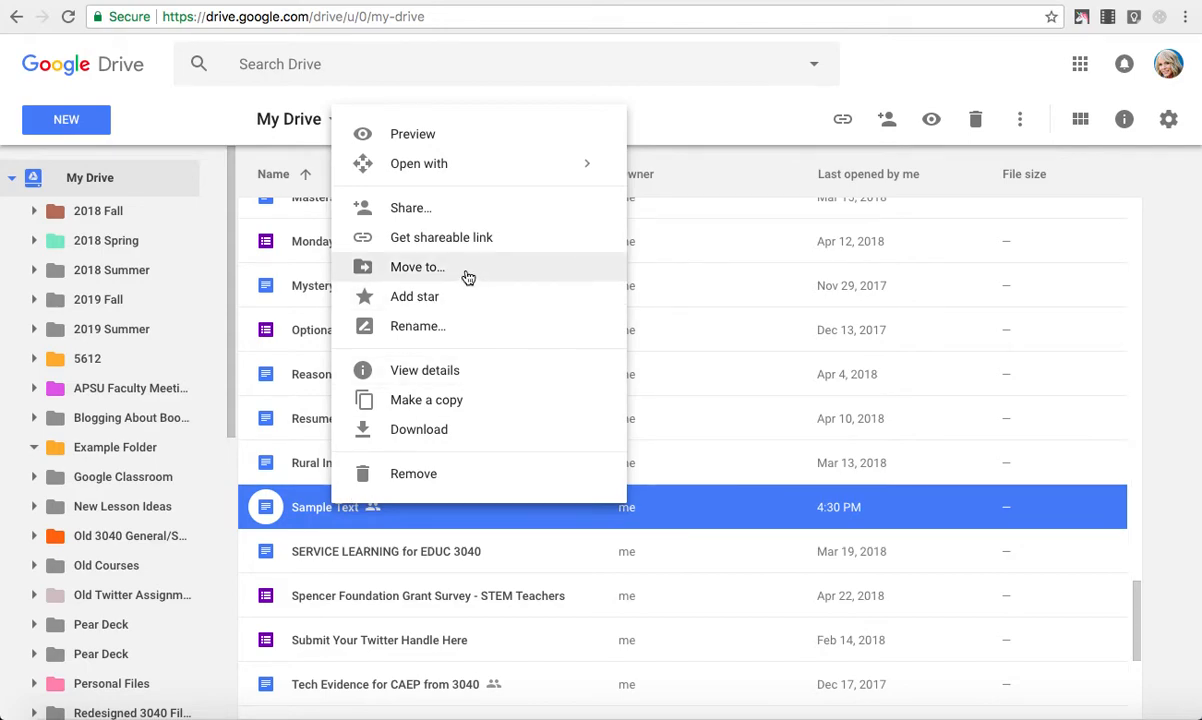
pyautogui.click(295, 478)
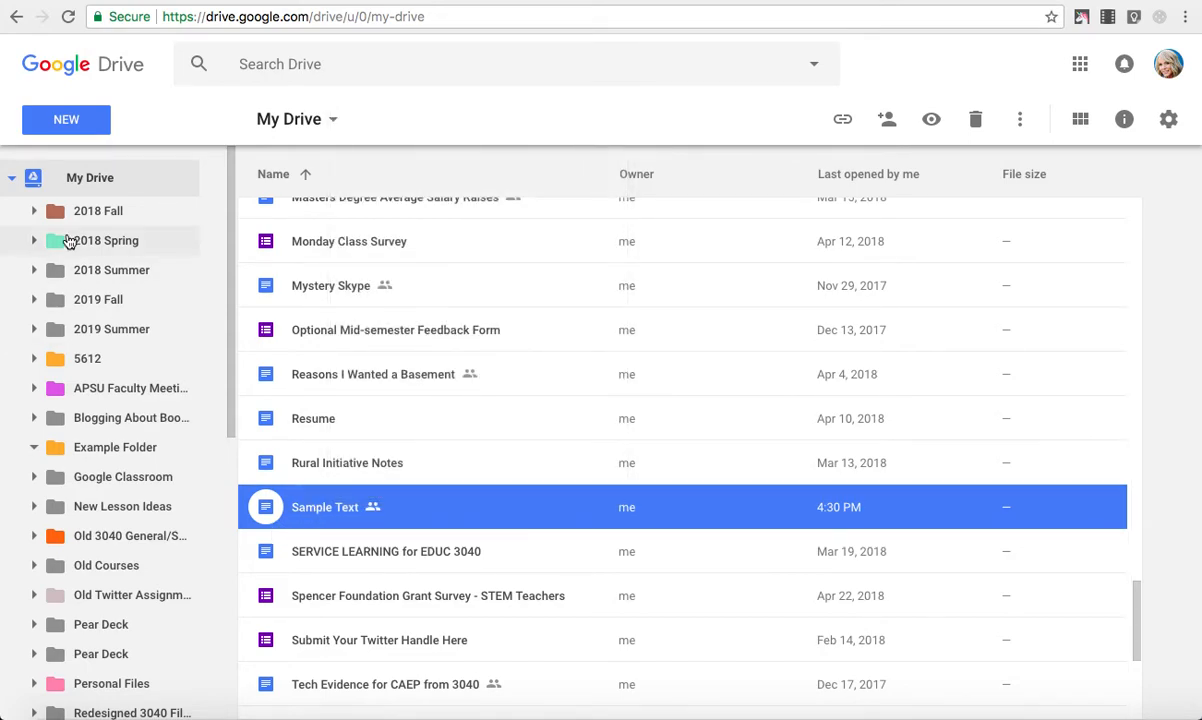
pyautogui.click(12, 178)
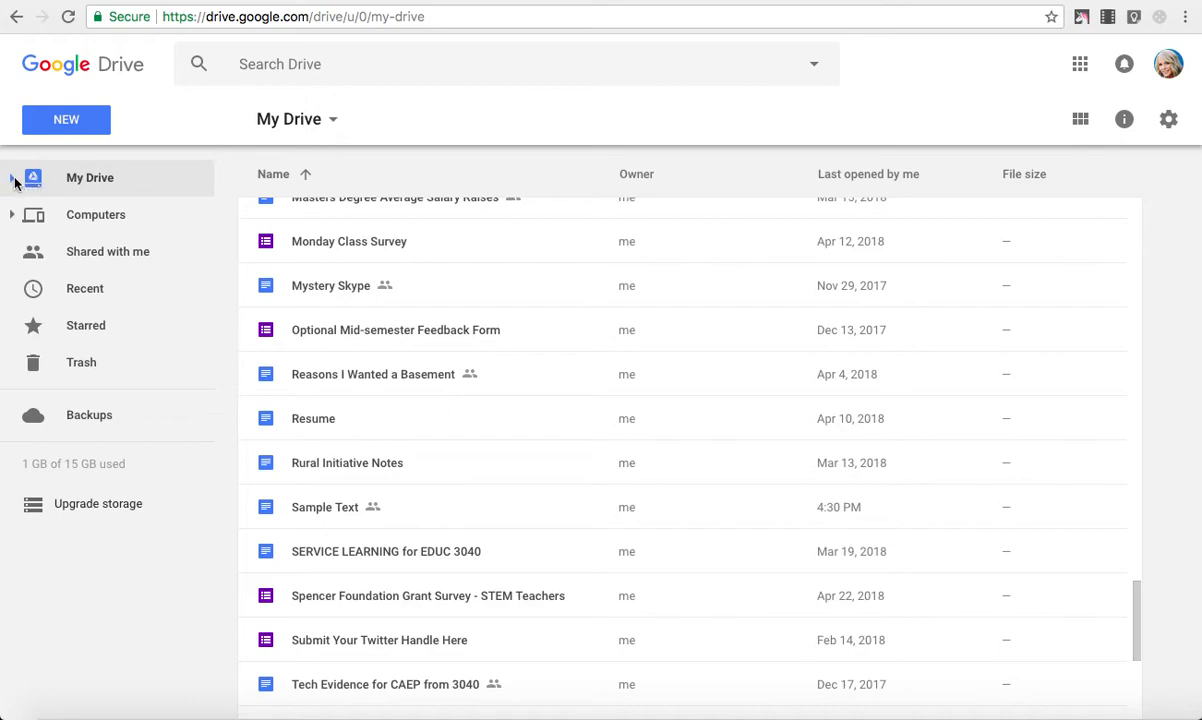
pyautogui.click(12, 179)
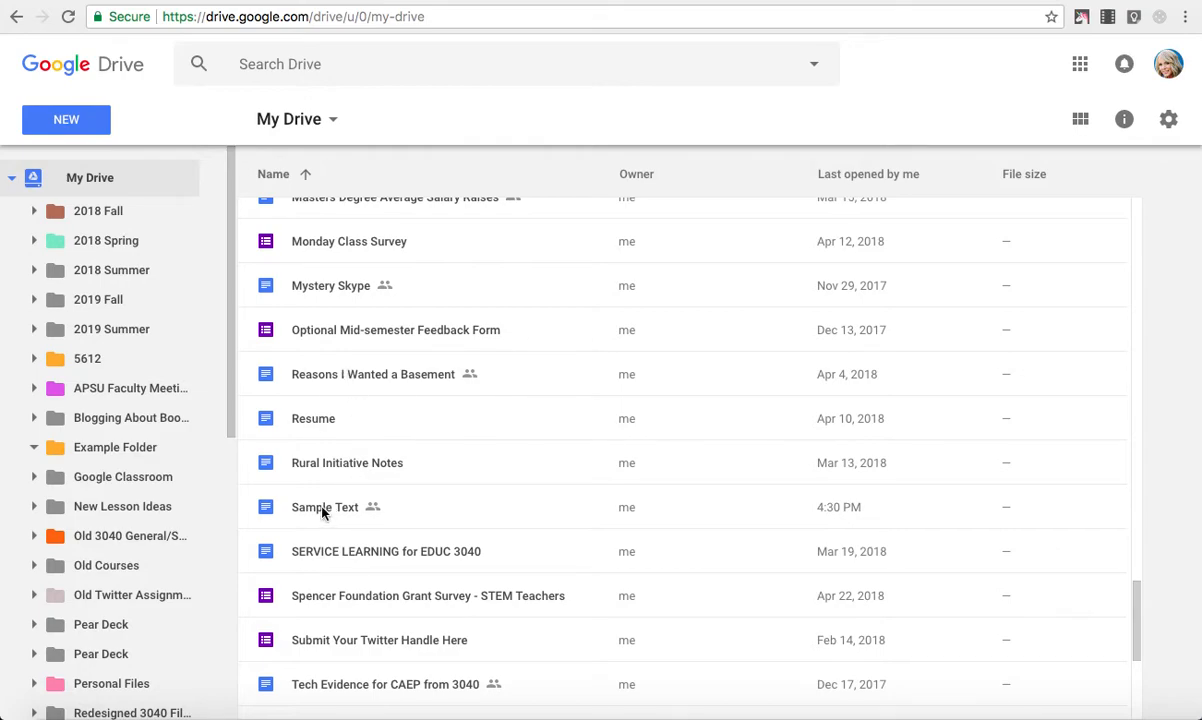
# Step: Move the Sample Text document from My Drive into Example Folder and dismiss the notification
pyautogui.moveTo(323, 512); pyautogui.dragTo(131, 458)
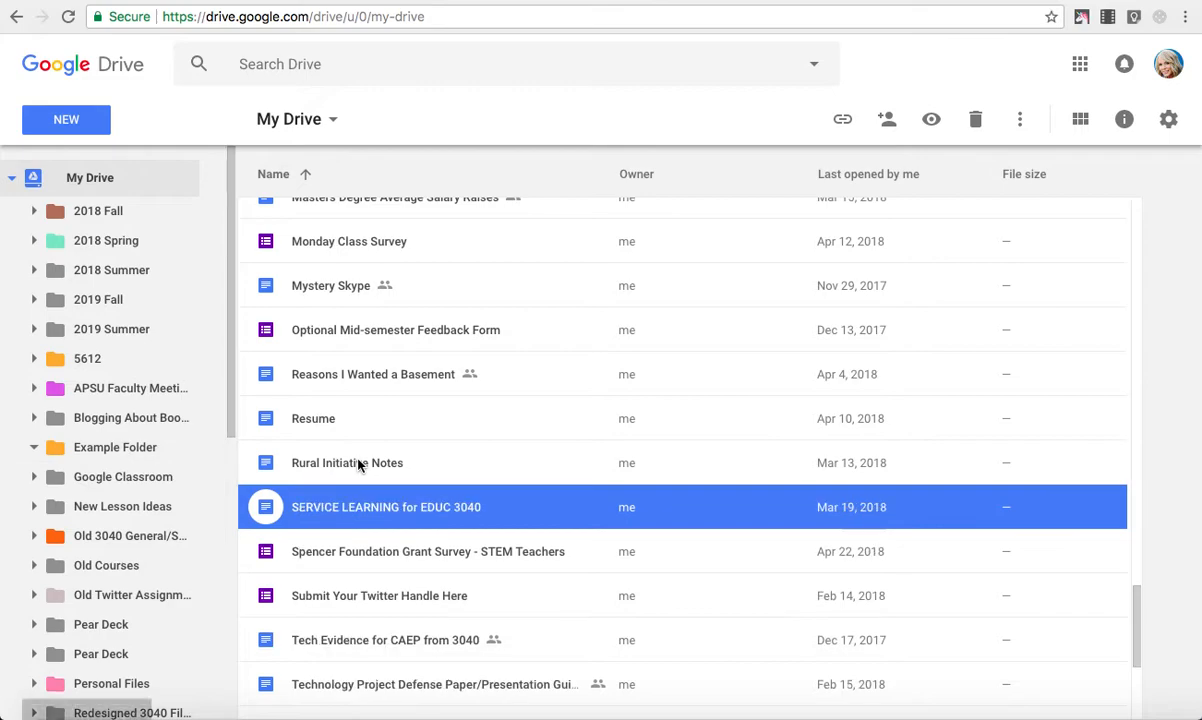
pyautogui.scroll(-5, 340, 440)
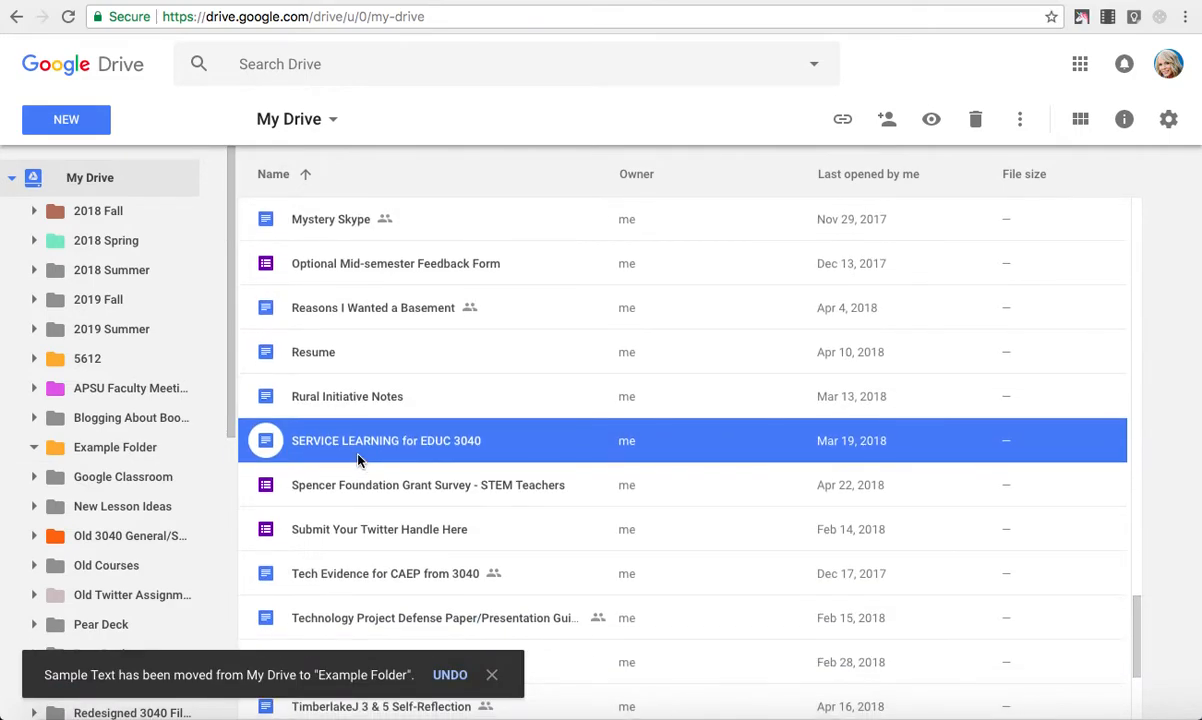
pyautogui.click(493, 676)
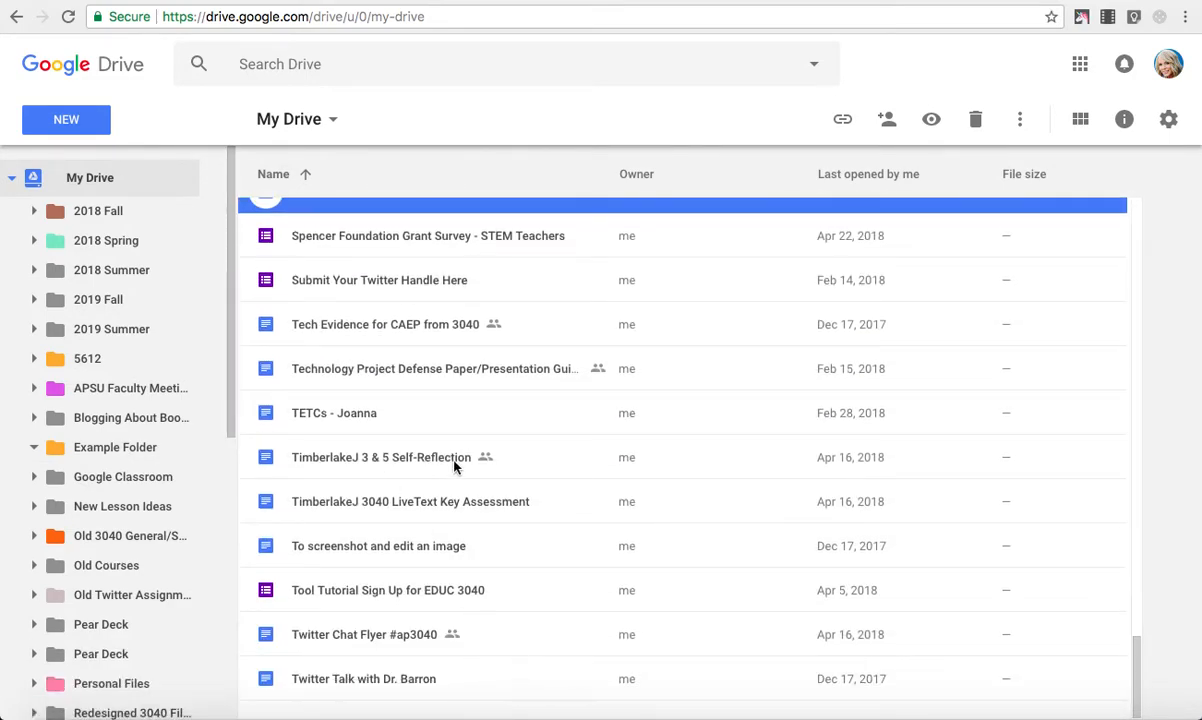
pyautogui.scroll(15, 448, 370)
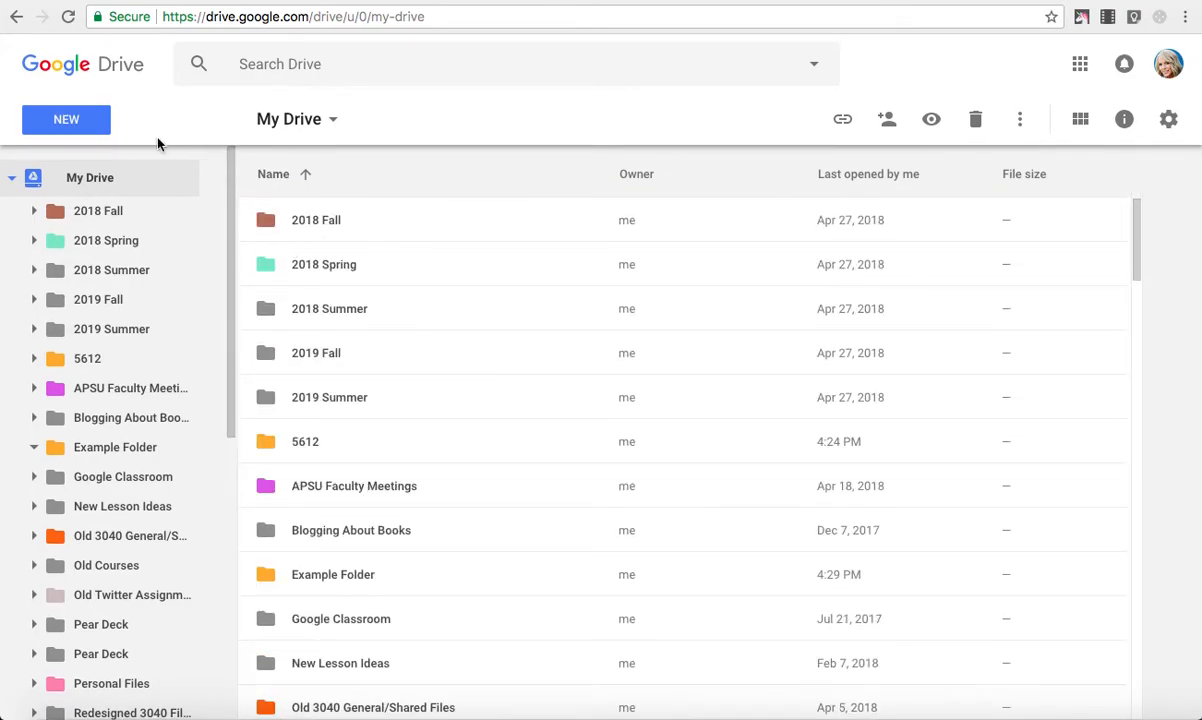
# Step: Create a new Google Slides presentation from the Book report template in the gallery's Education section
pyautogui.click(82, 121)
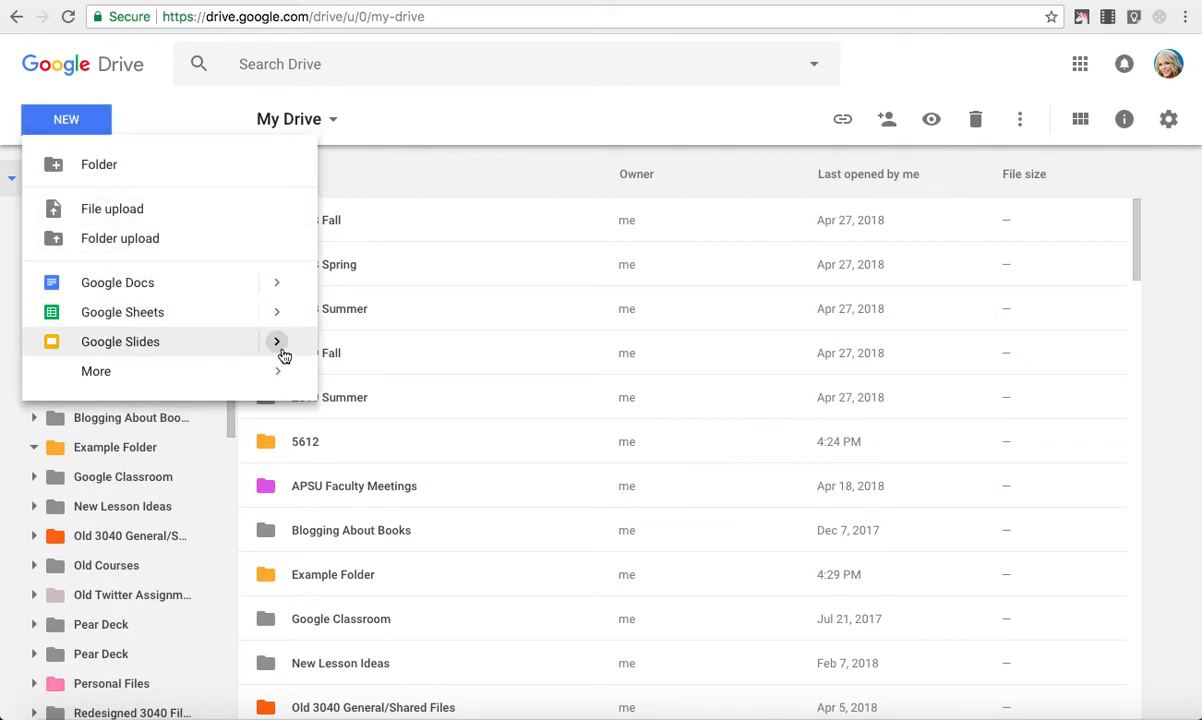
pyautogui.moveTo(283, 346)
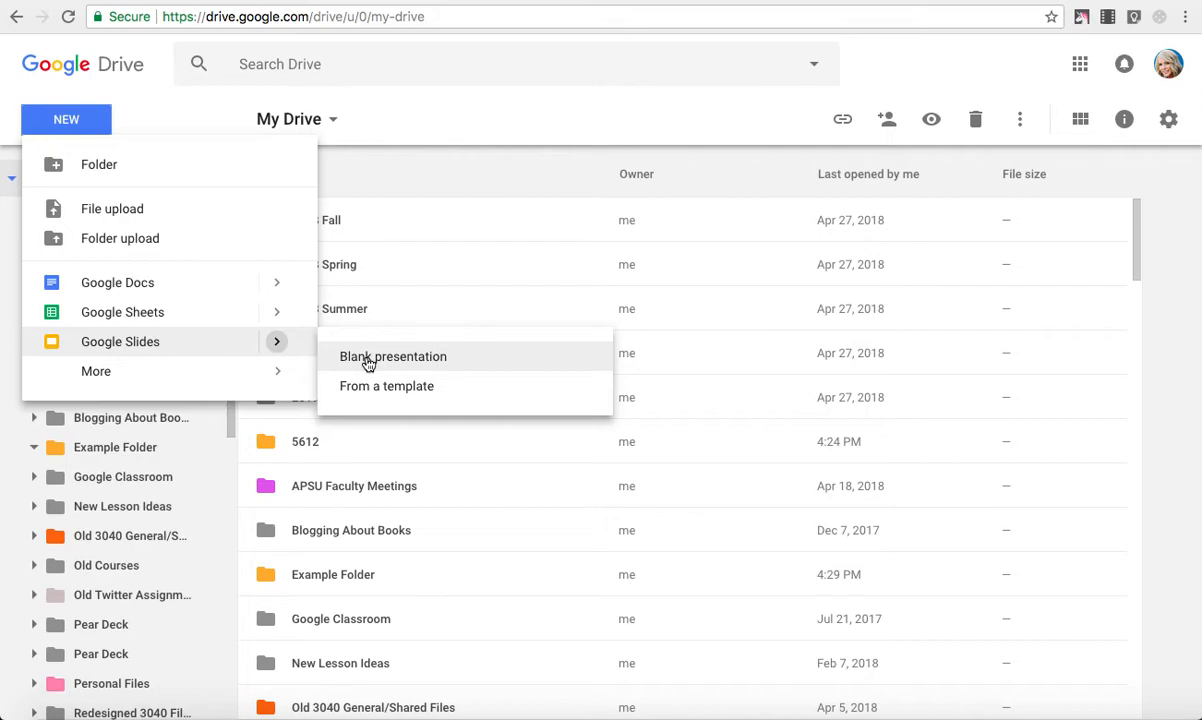
pyautogui.click(384, 390)
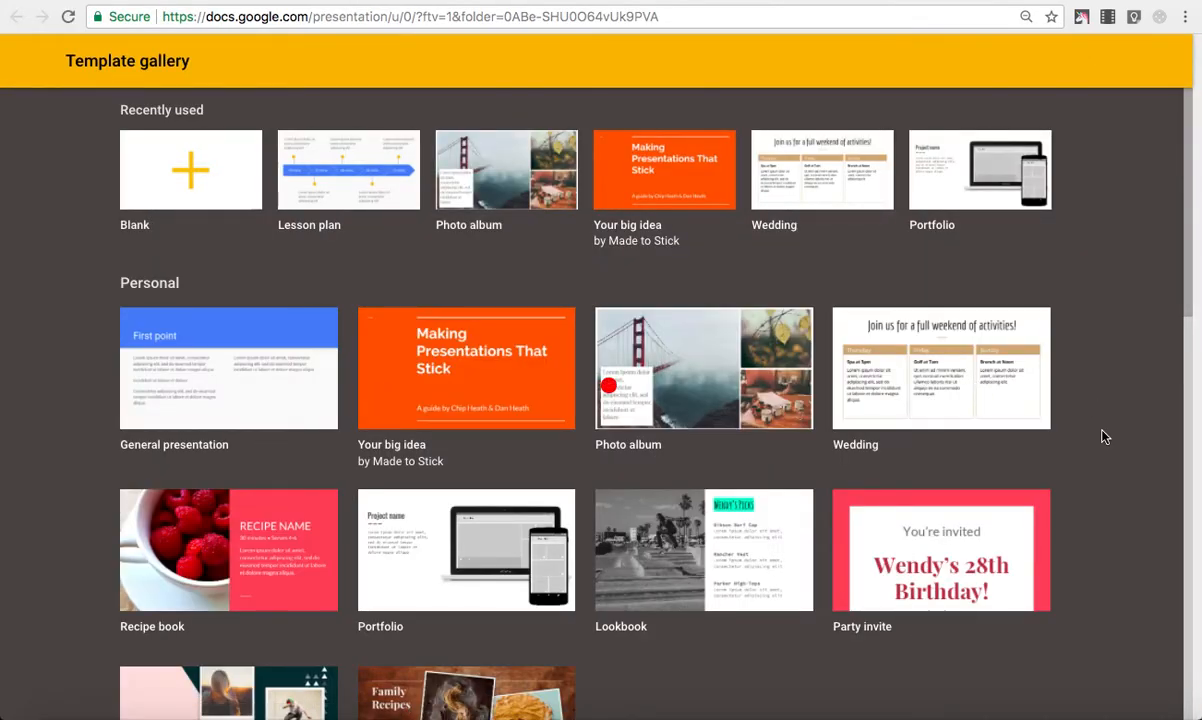
pyautogui.scroll(-2, 1104, 437)
pyautogui.scroll(-5, 1085, 382)
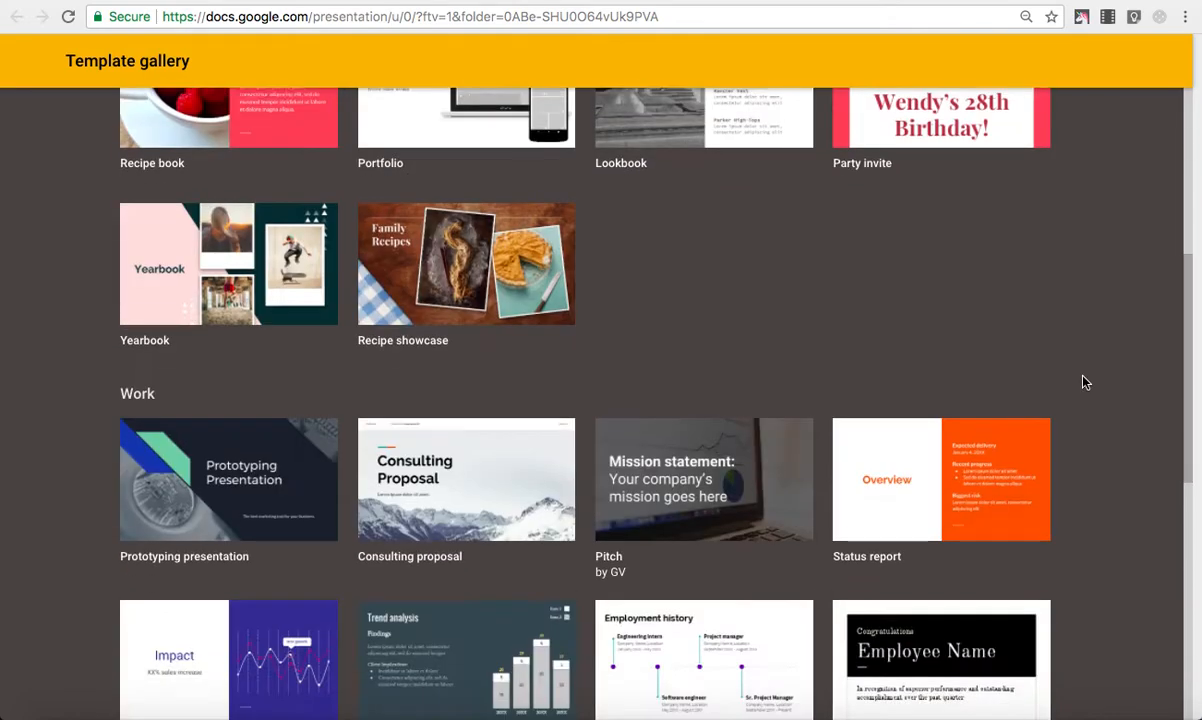
pyautogui.scroll(-4, 1085, 382)
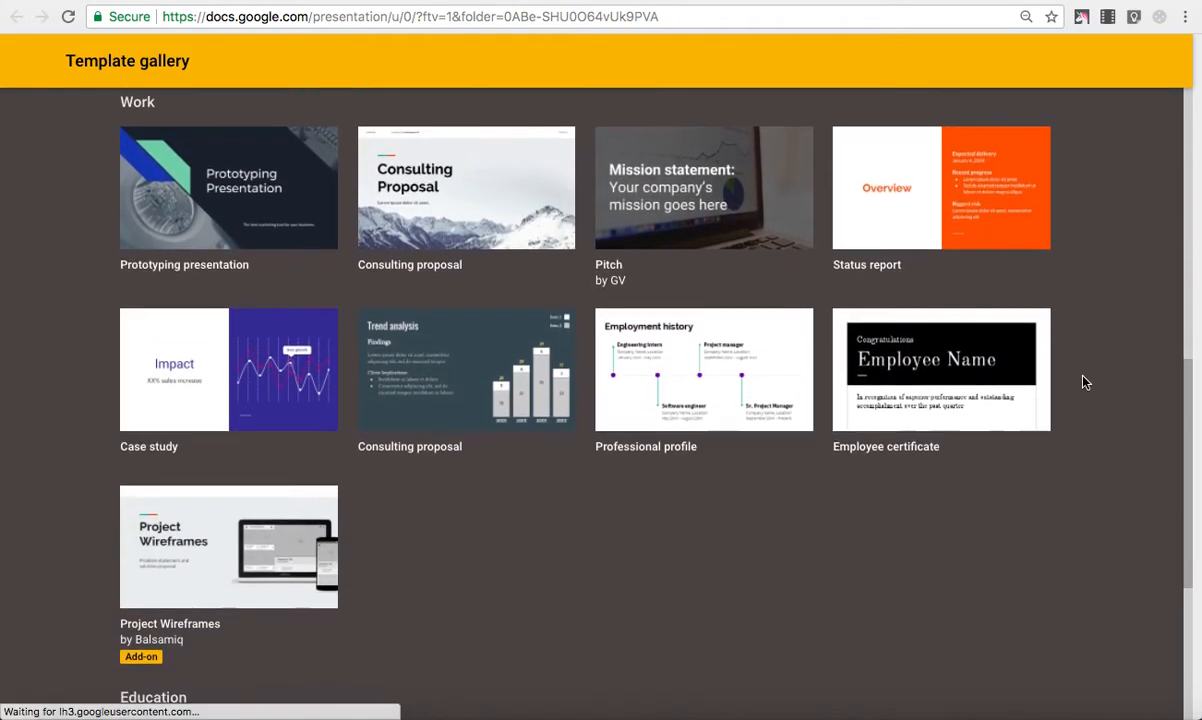
pyautogui.scroll(-4, 1085, 382)
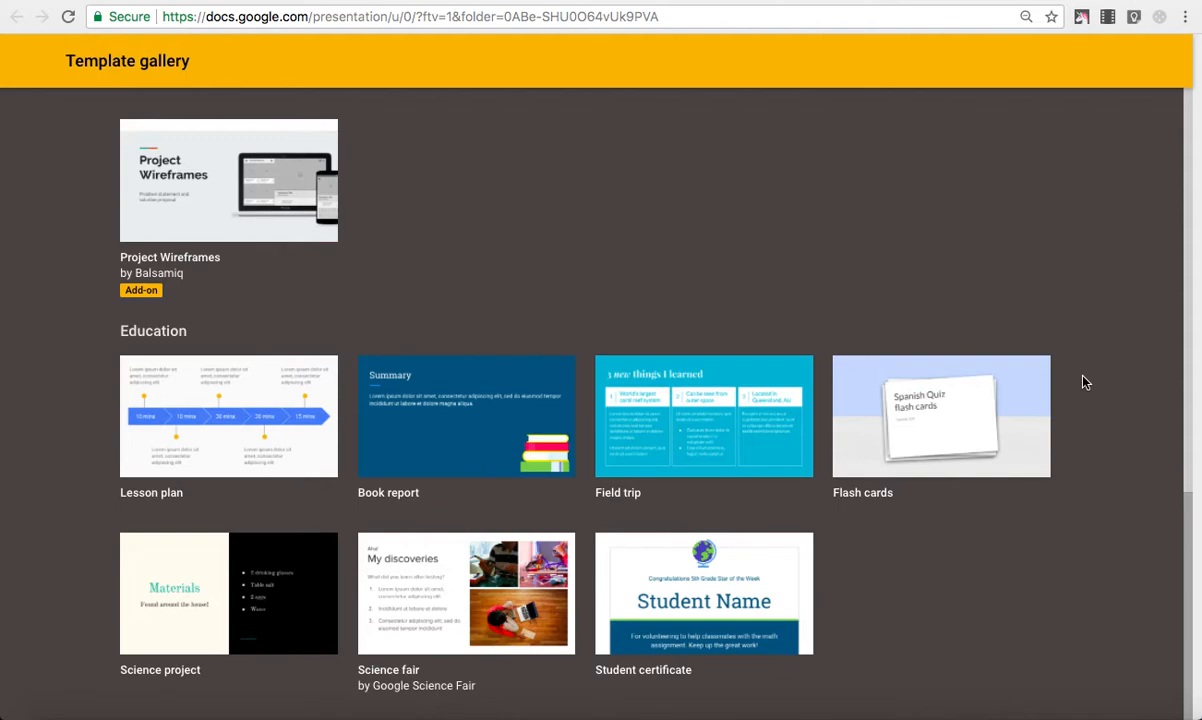
pyautogui.click(415, 388)
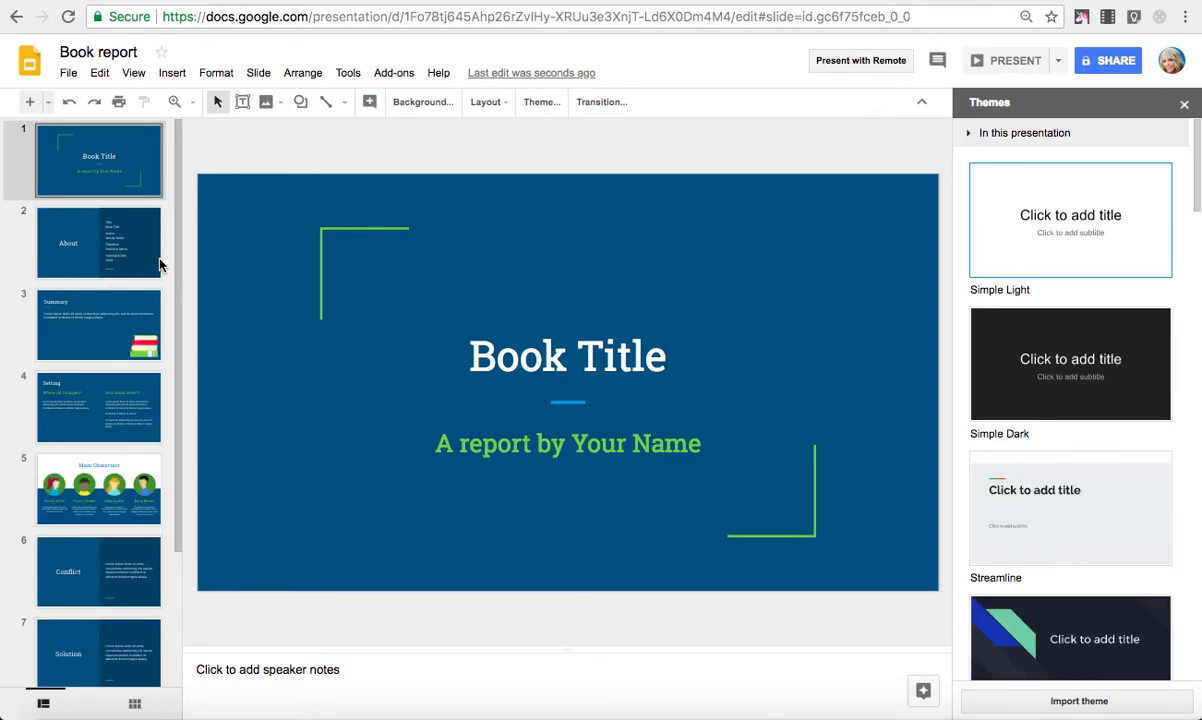
# Step: Look through the Book report slides, including About, Summary, Setting and Main Characters
pyautogui.click(70, 246)
pyautogui.click(80, 318)
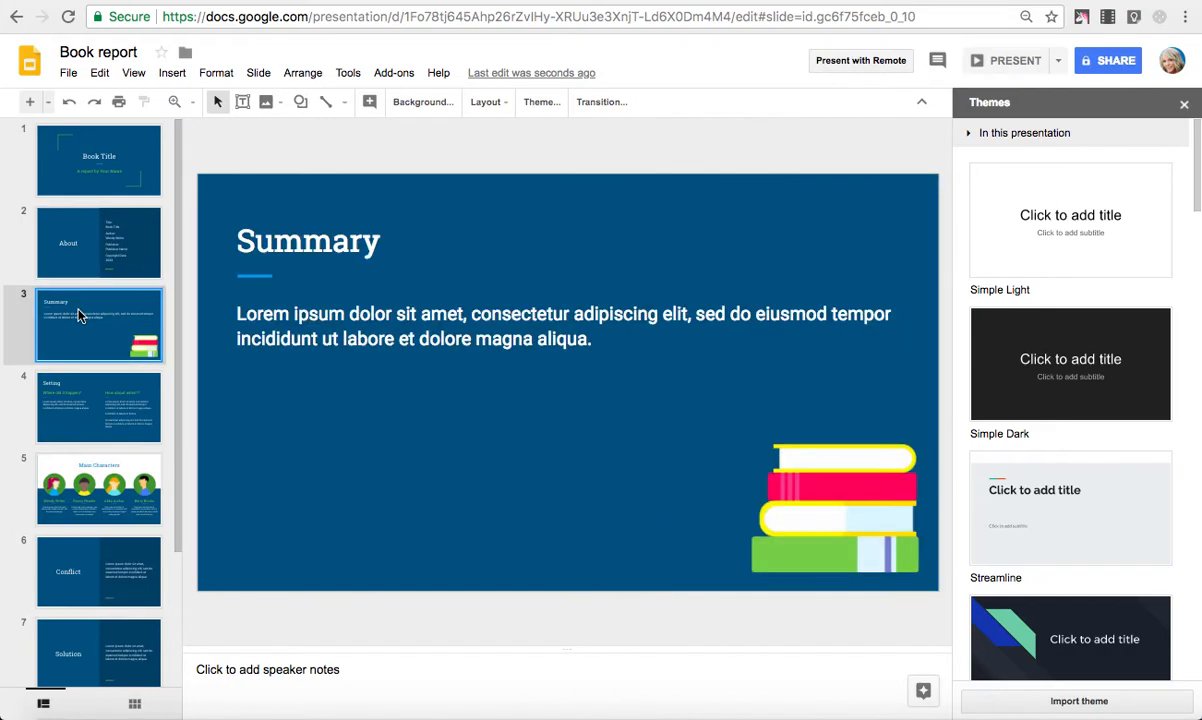
pyautogui.click(90, 408)
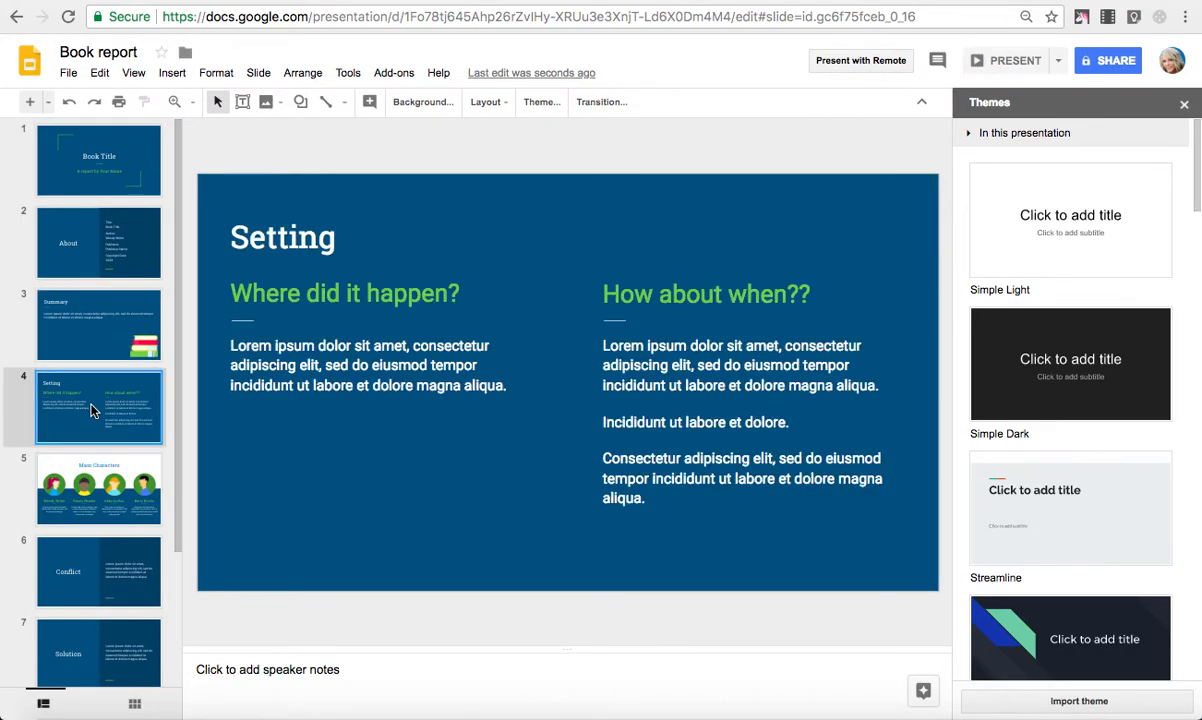
pyautogui.click(86, 462)
pyautogui.scroll(-3, 86, 532)
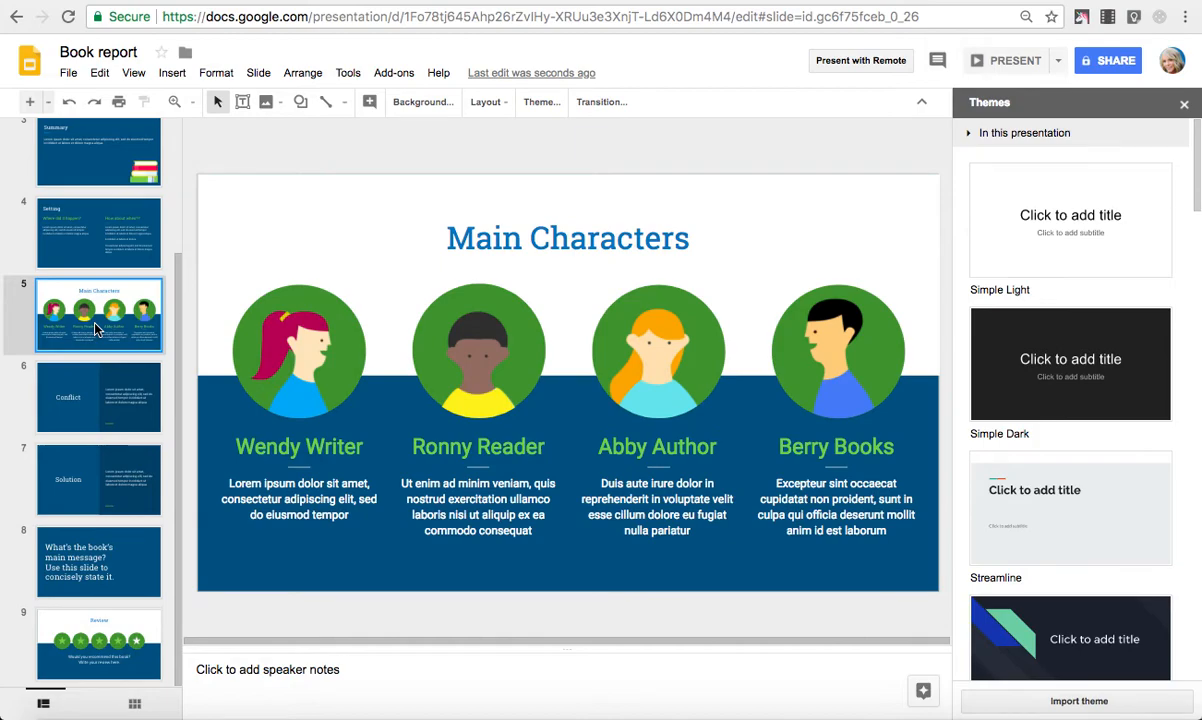
pyautogui.scroll(3, 97, 329)
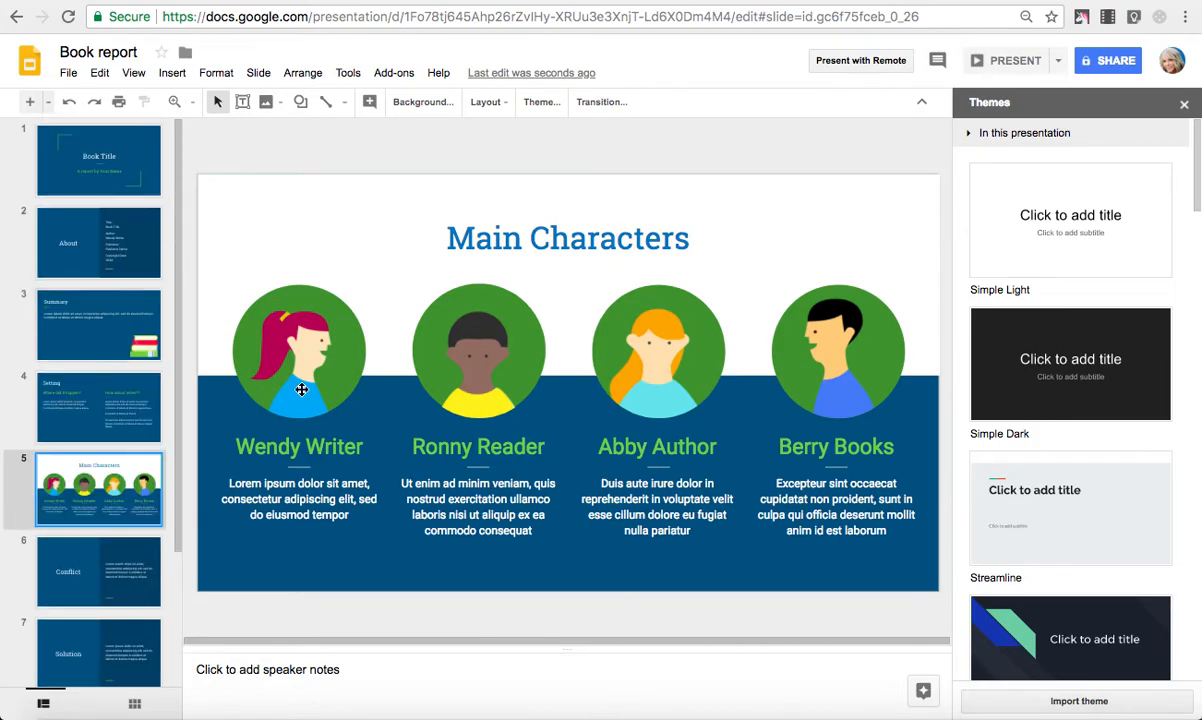